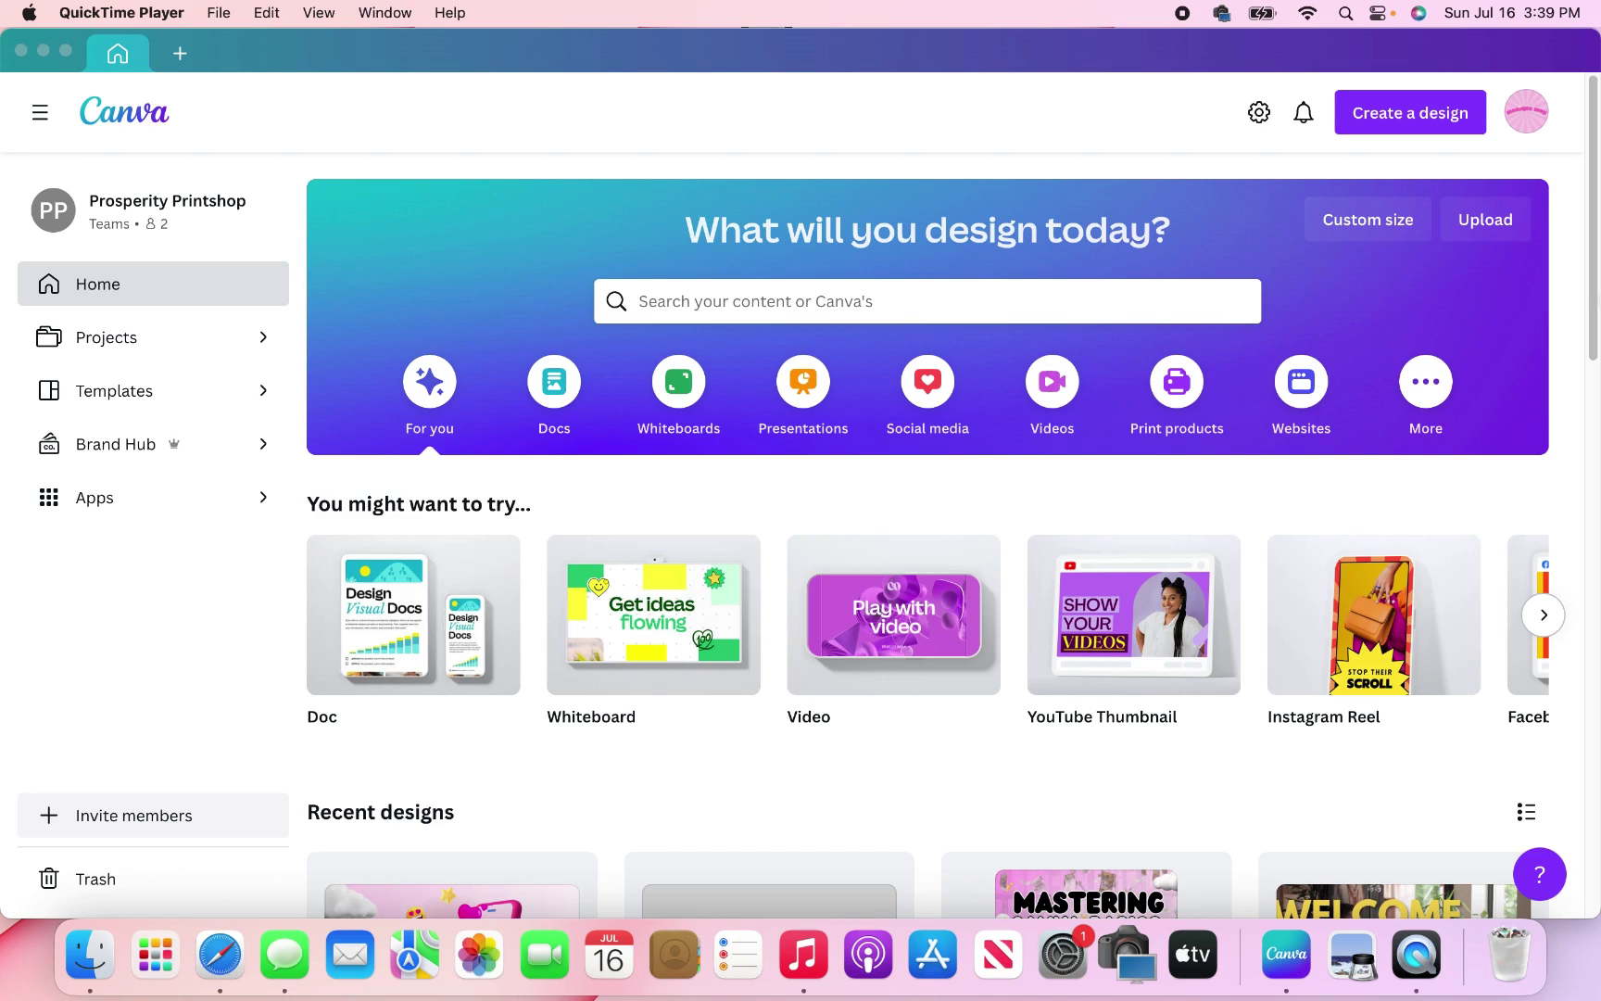
Bring the Canva home page to the front, in place of the video player
click(1100, 262)
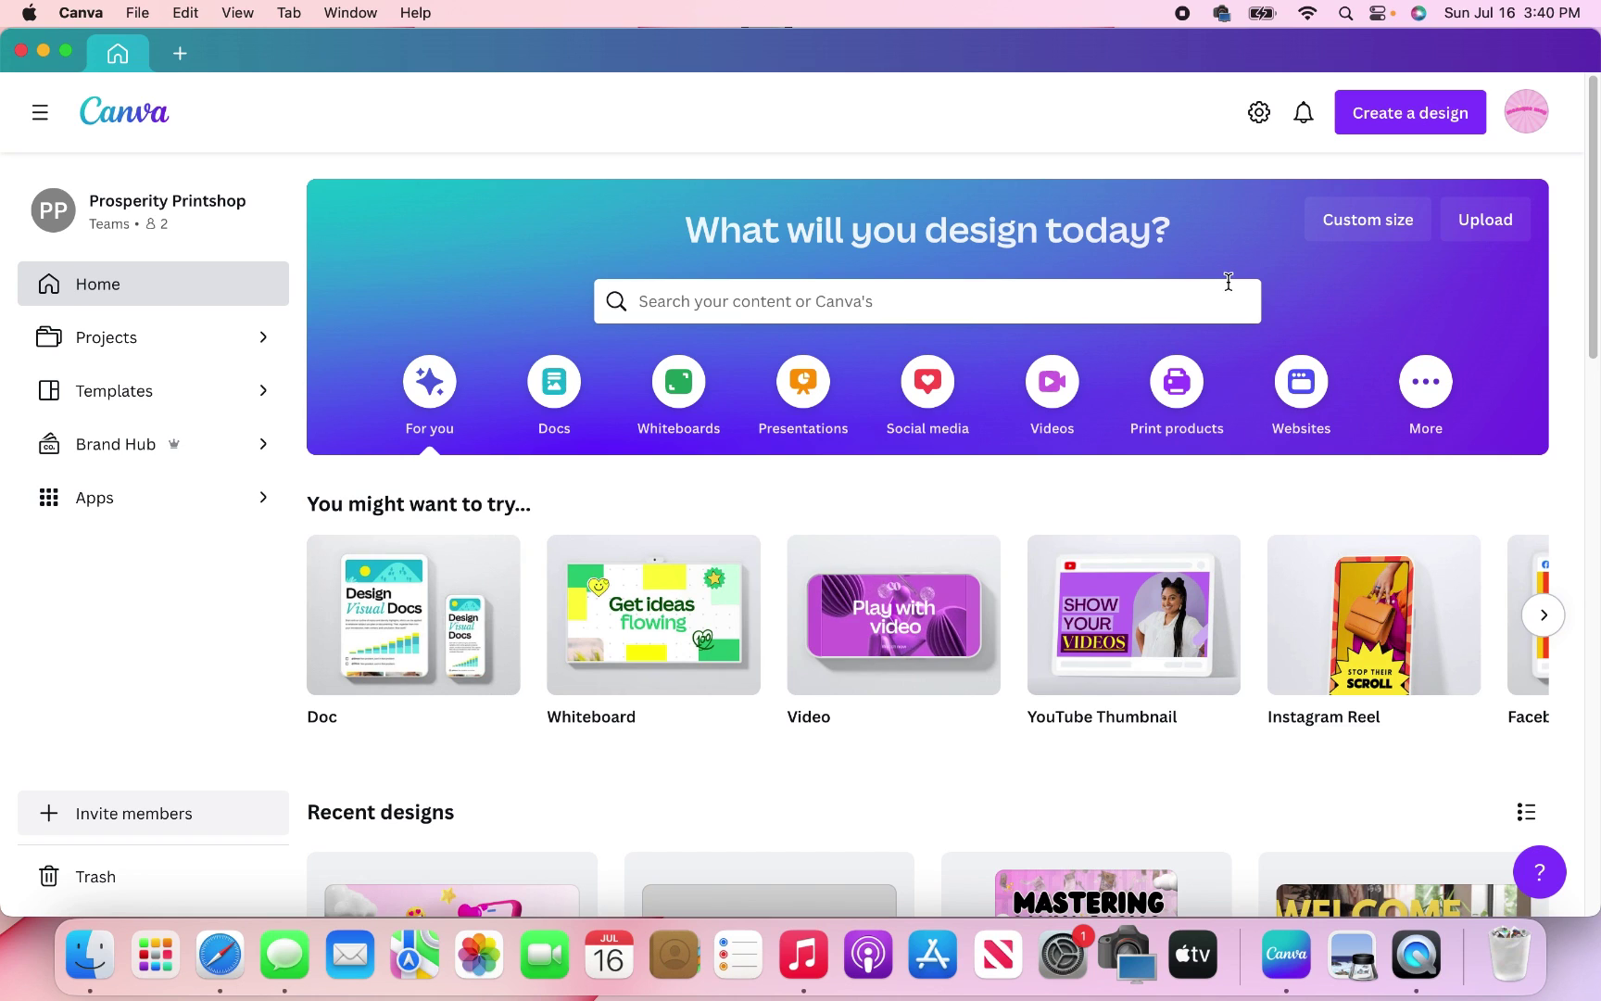
Search 'inst' and open the Instagram Post (Square) templates
click(1071, 293)
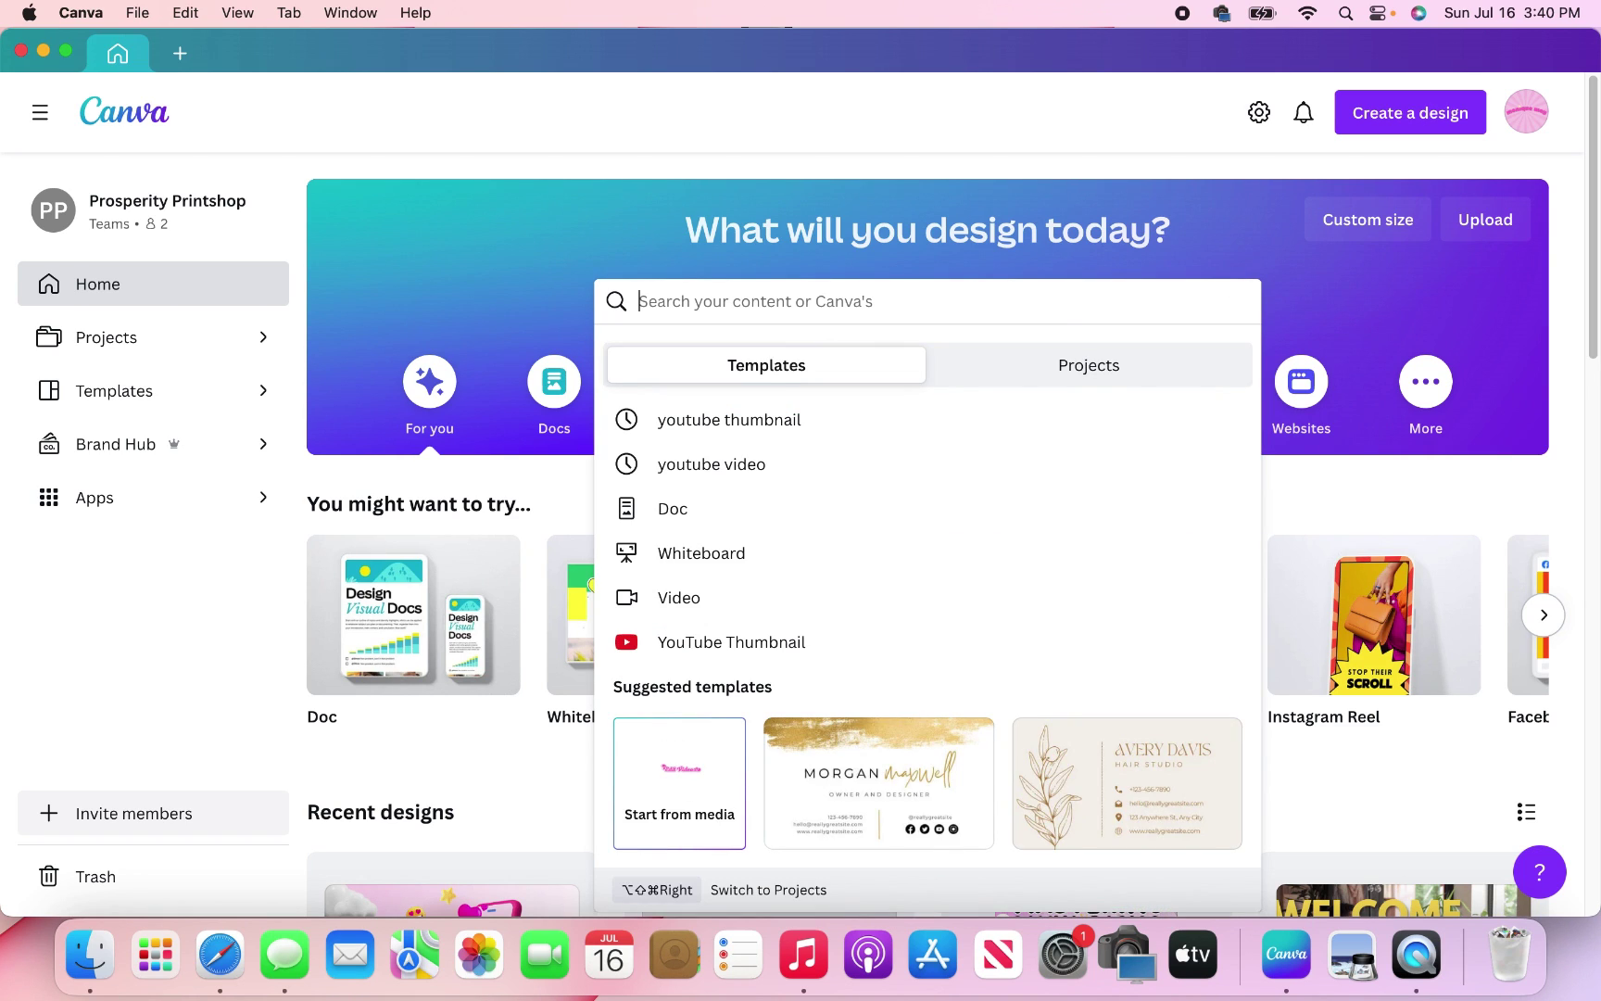
text(inst)
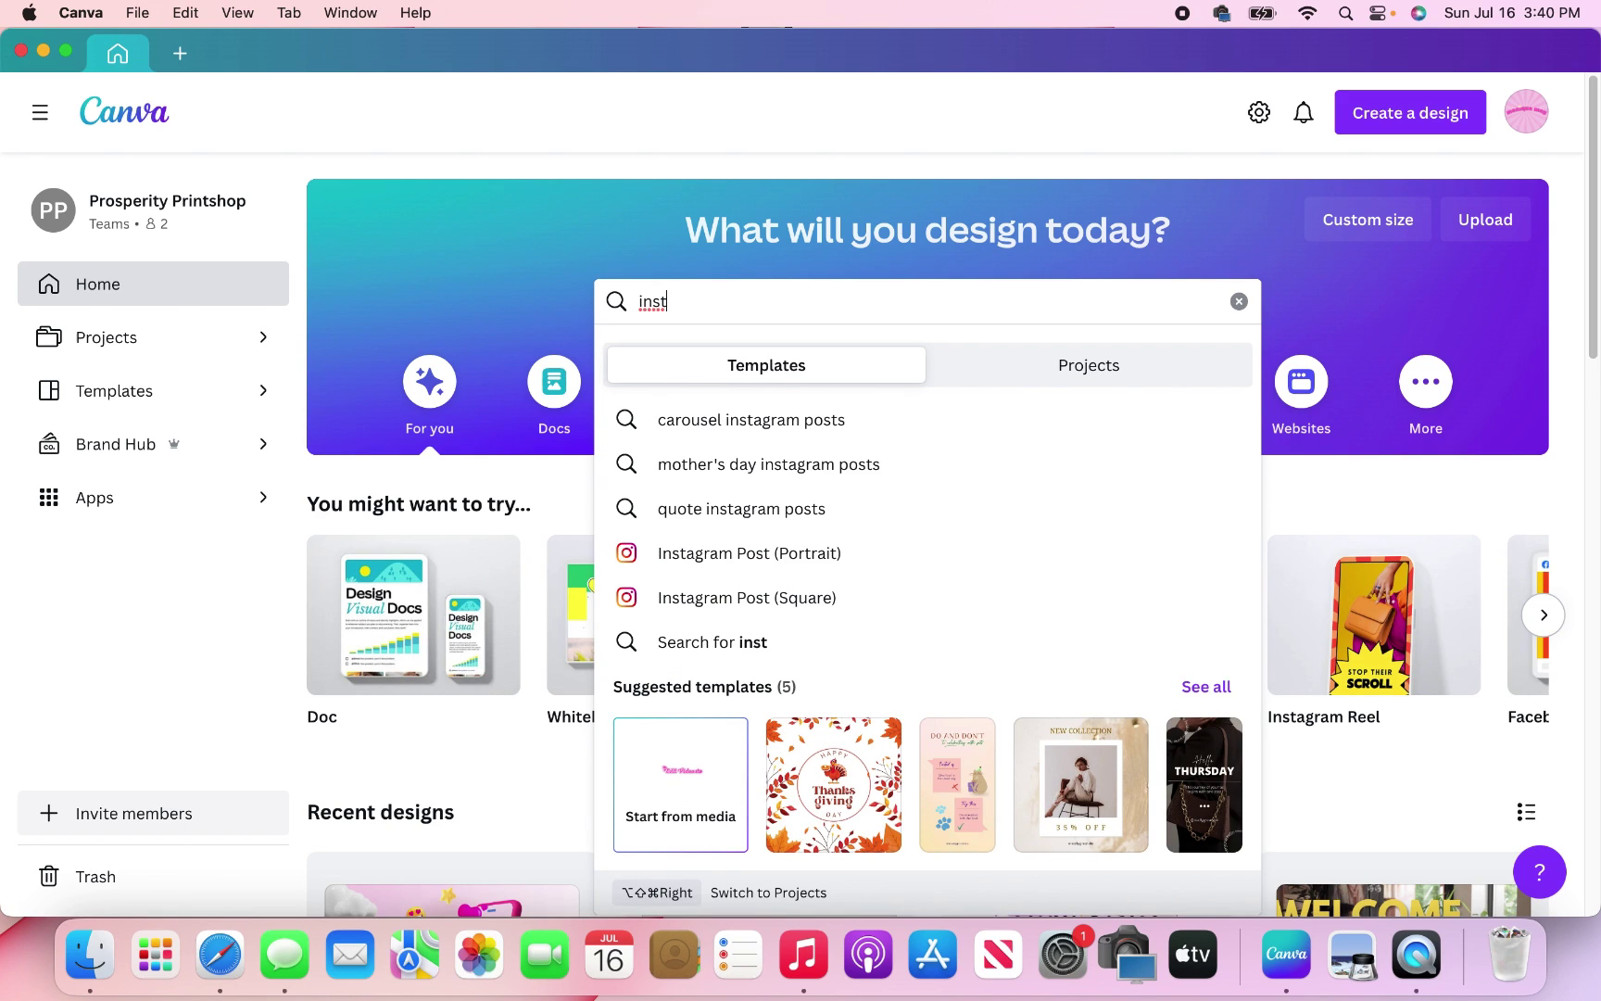
click(855, 596)
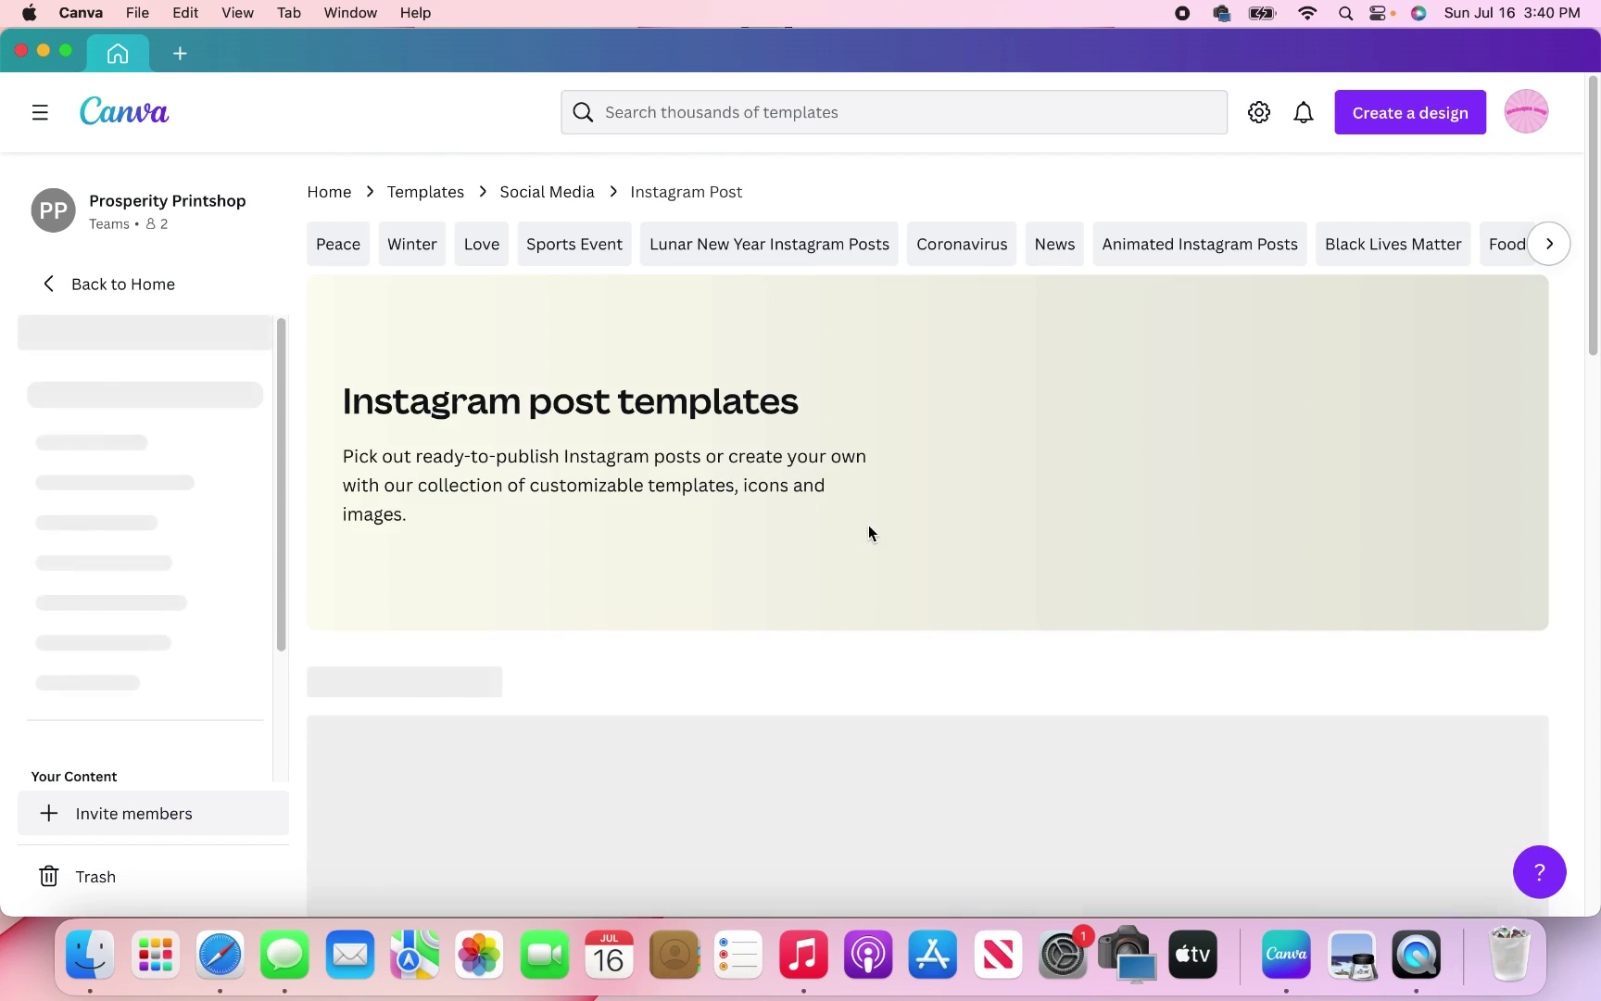
Open the Pink Yellow Retro Aesthetic Pride Quote template as a new 1080 × 1080 design
scroll(988, 425, down, 3)
scroll(987, 422, down, 10)
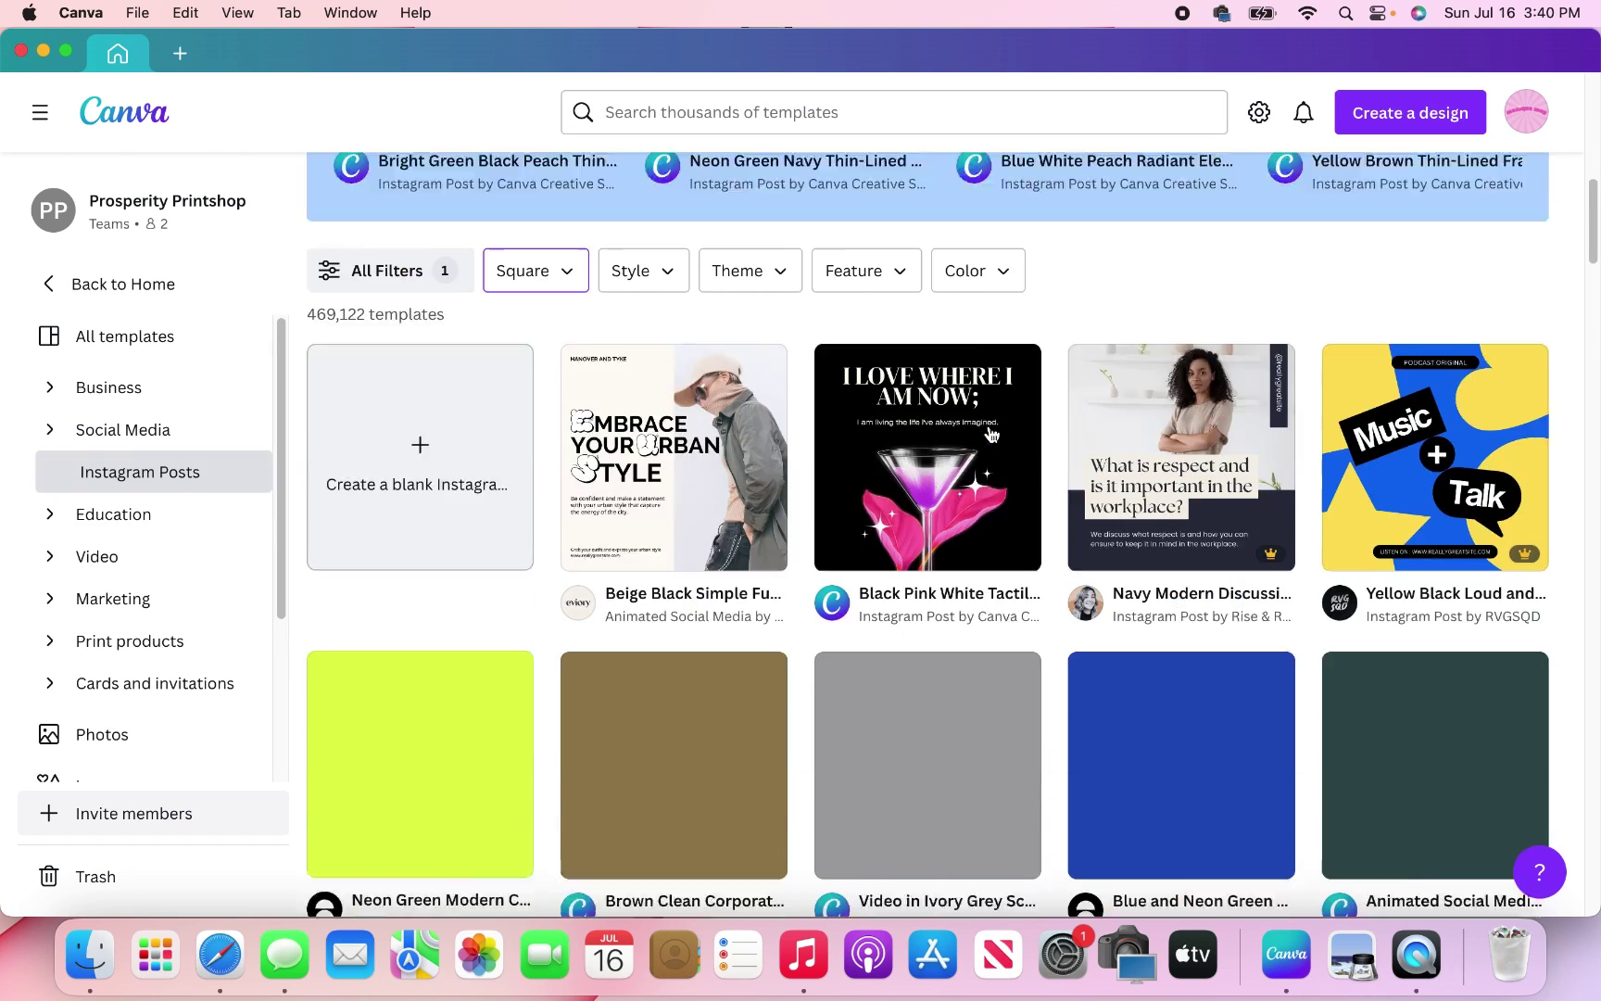
scroll(991, 436, down, 5)
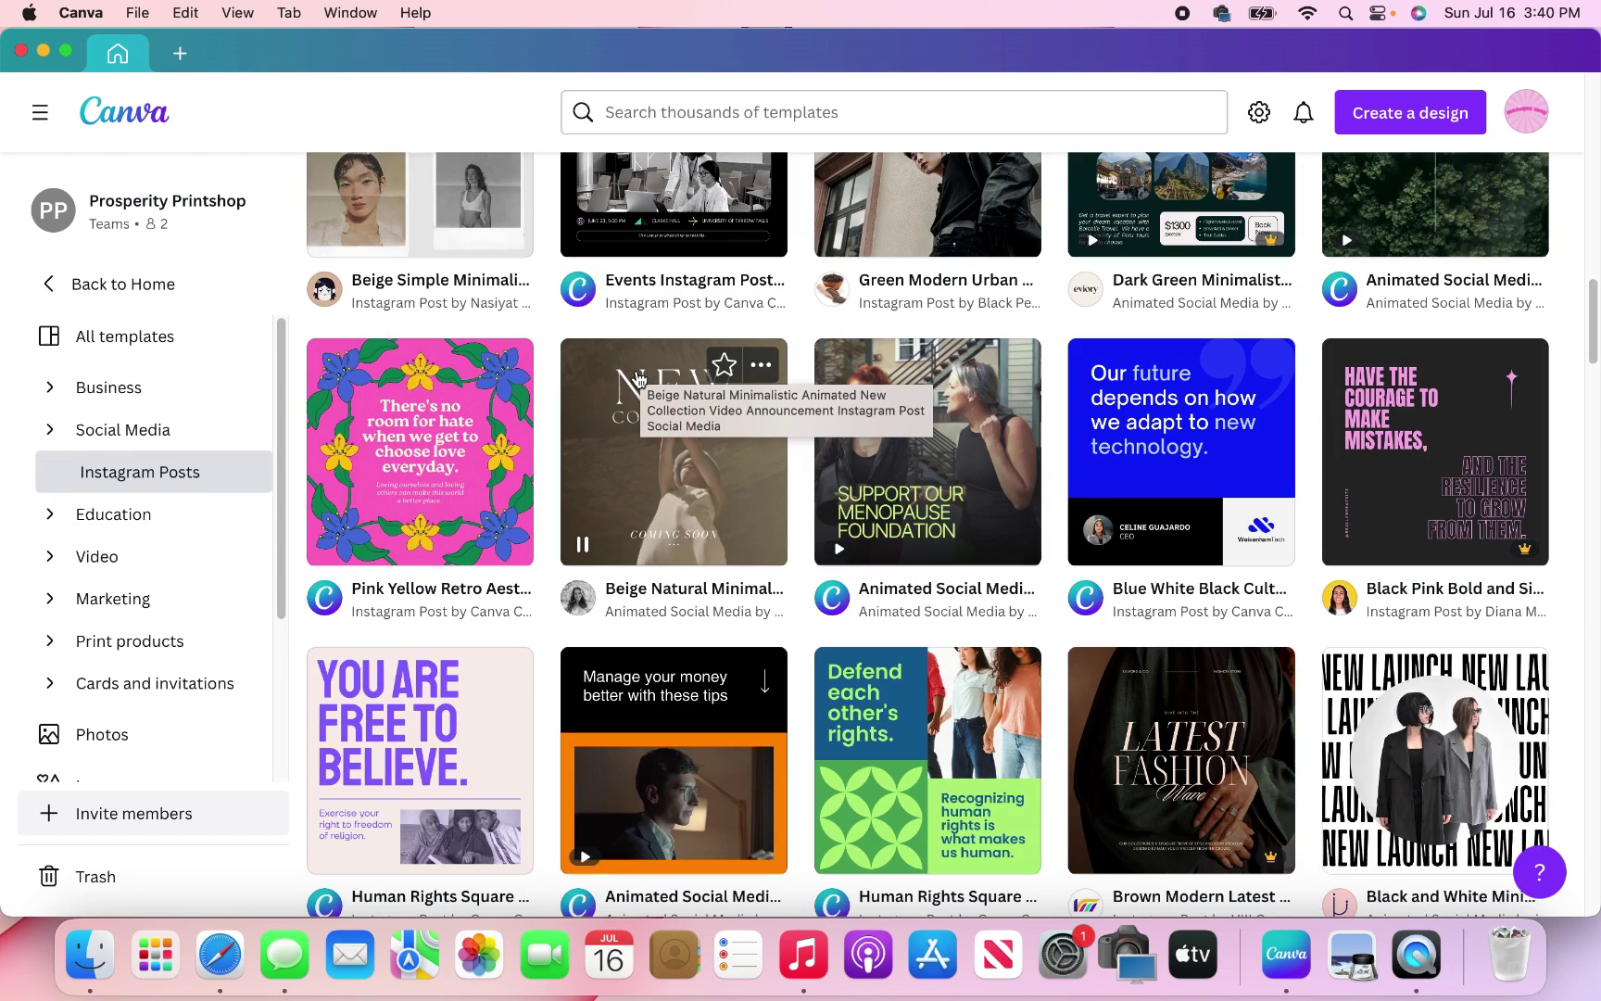
click(396, 458)
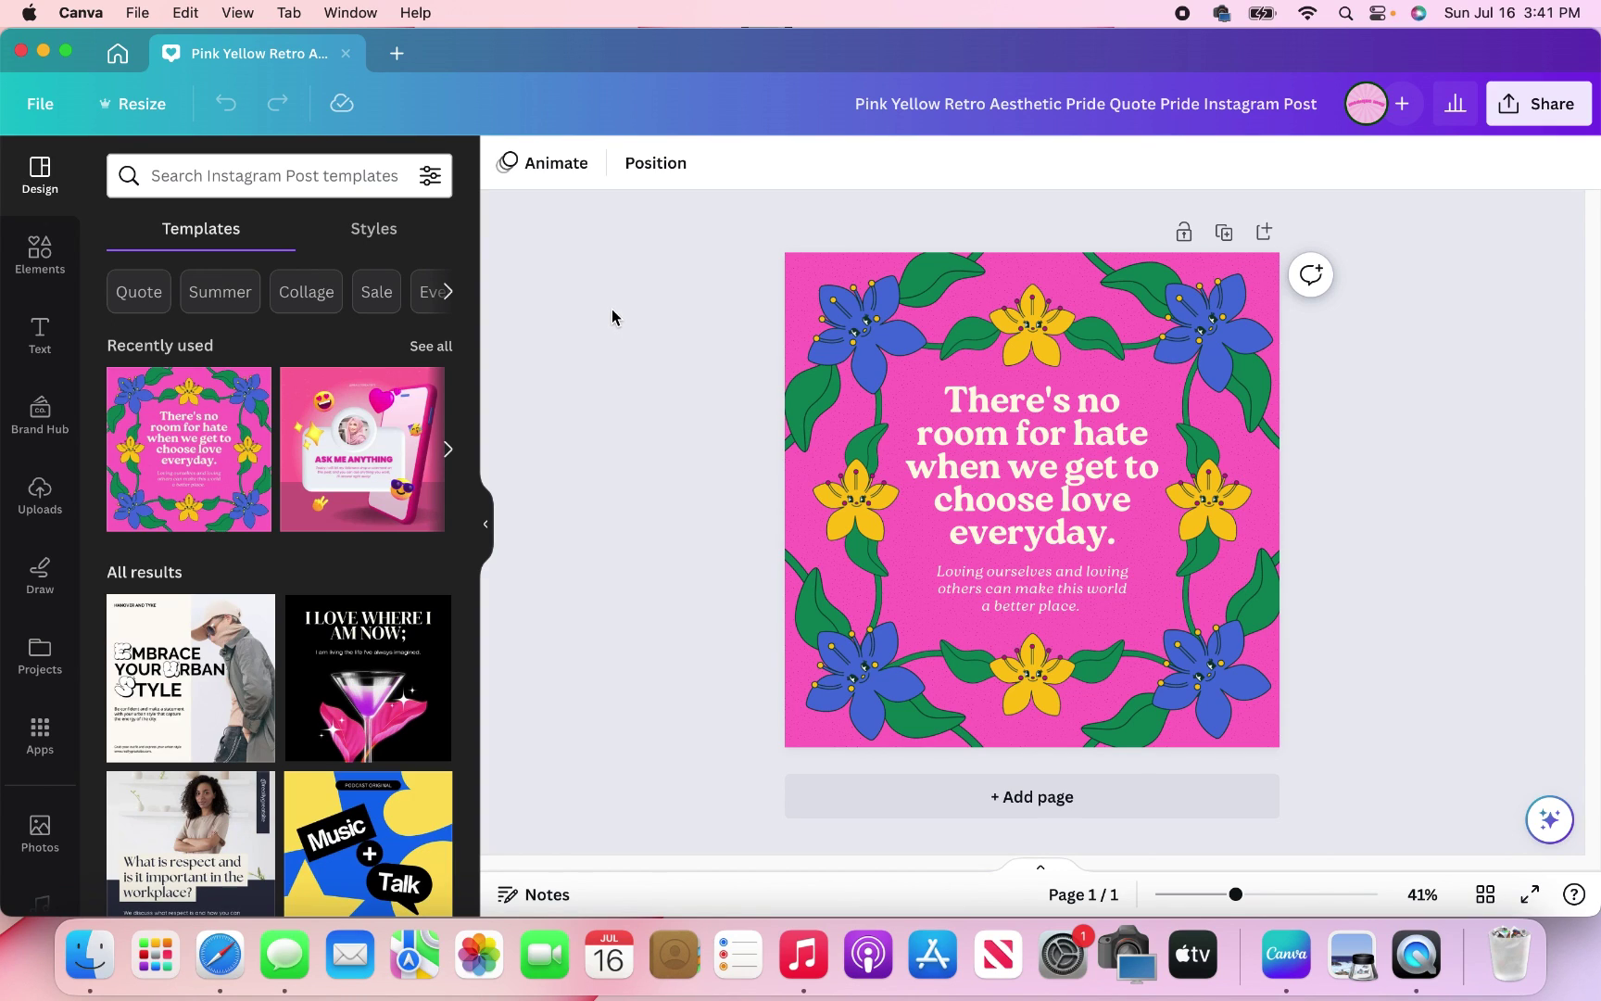
Open the Apps panel and scroll to the More from Canva section
scroll(28, 424, down, 3)
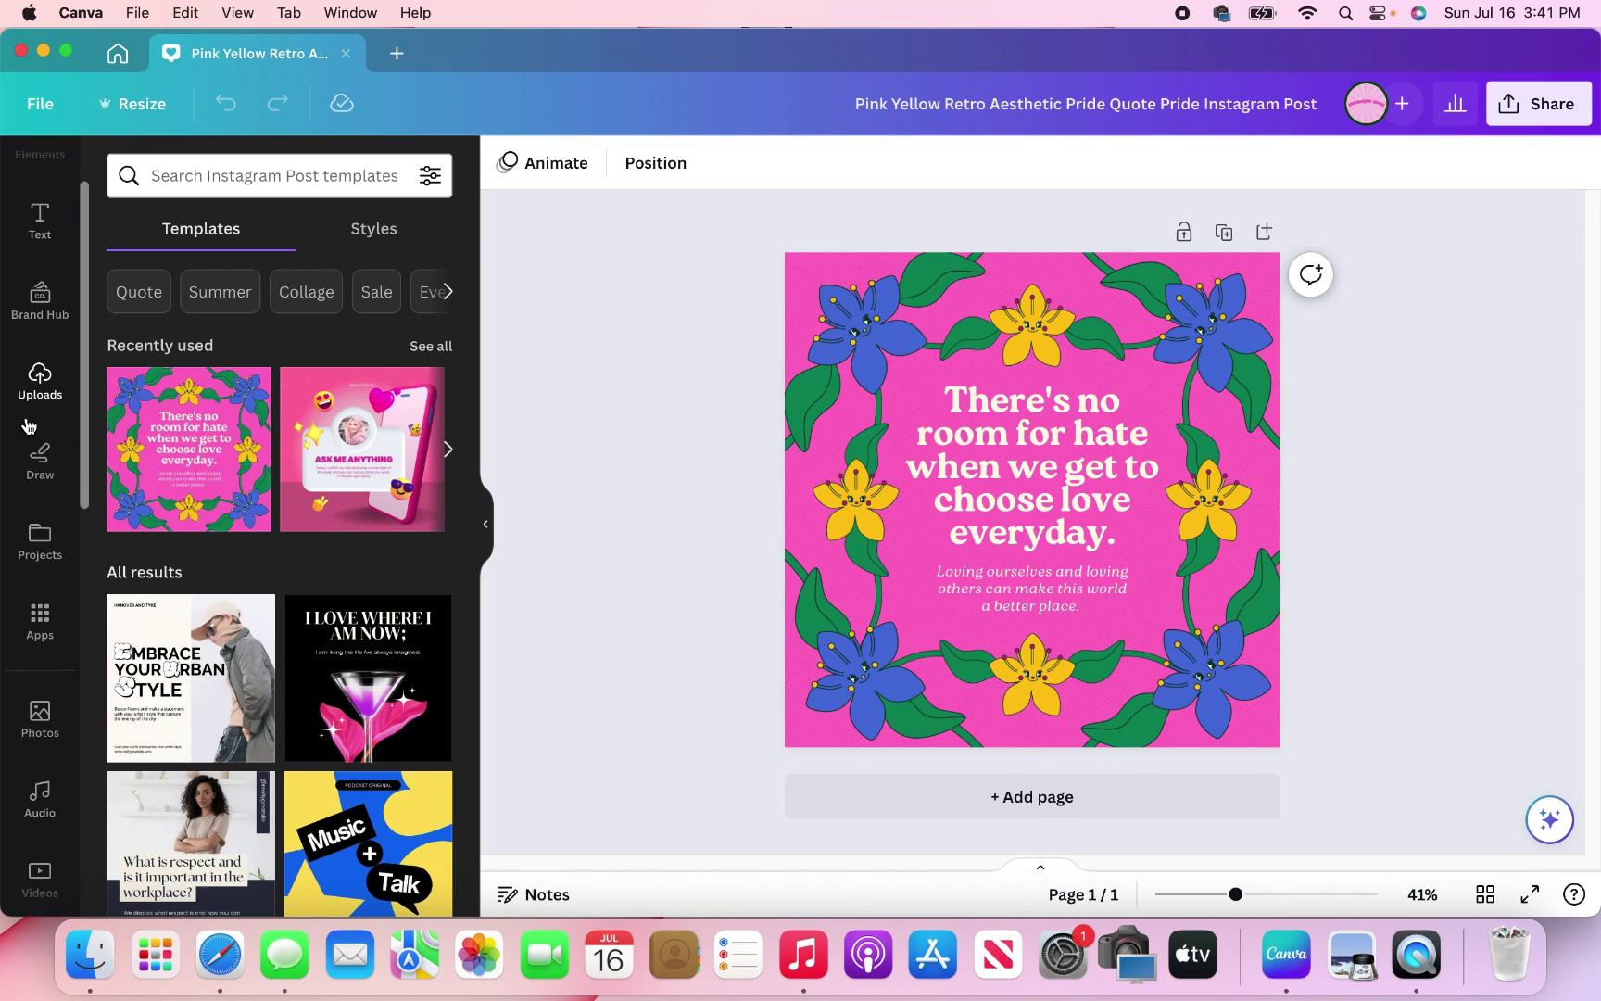
click(39, 633)
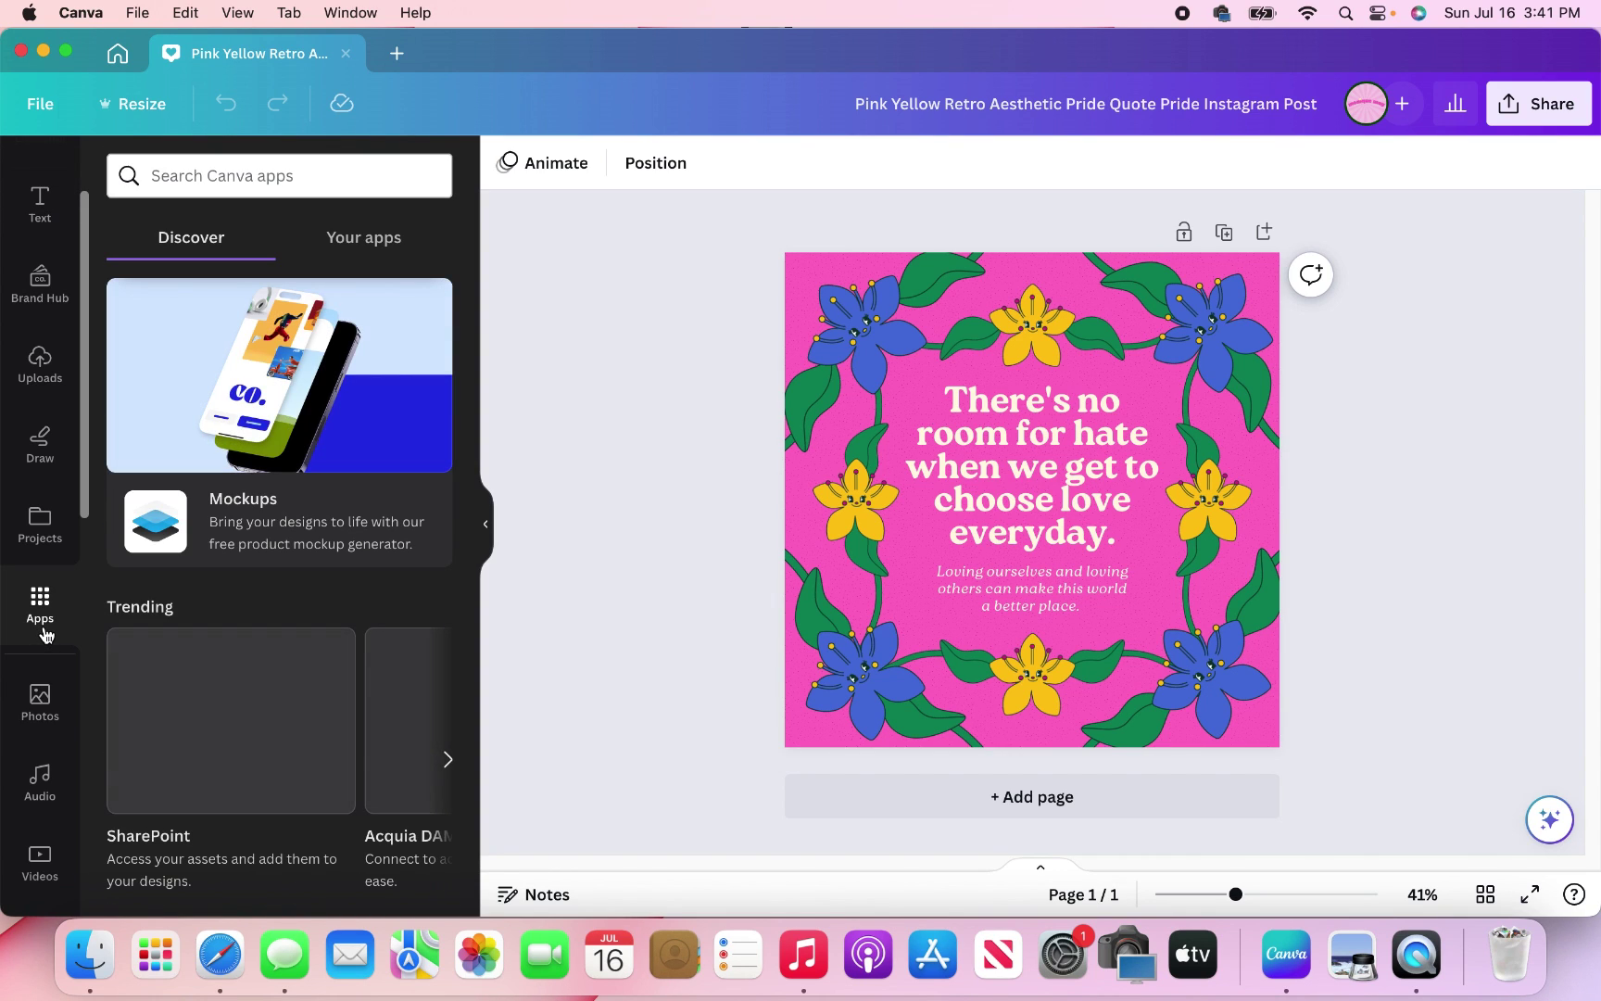
scroll(315, 426, down, 1)
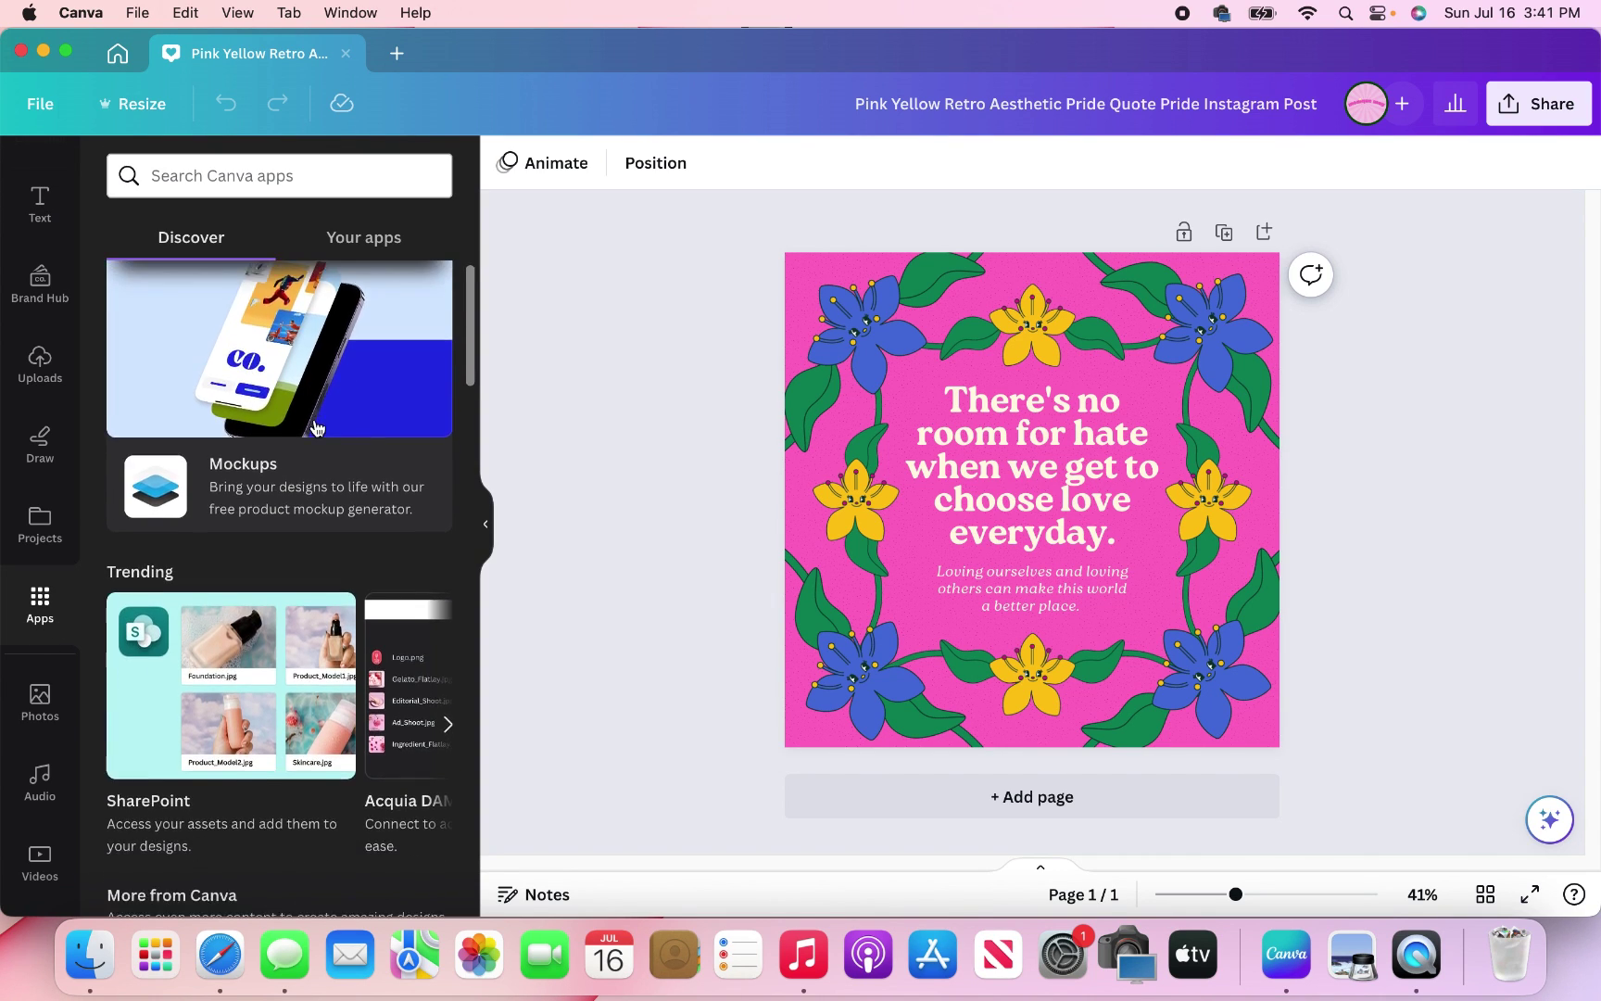
scroll(315, 426, down, 10)
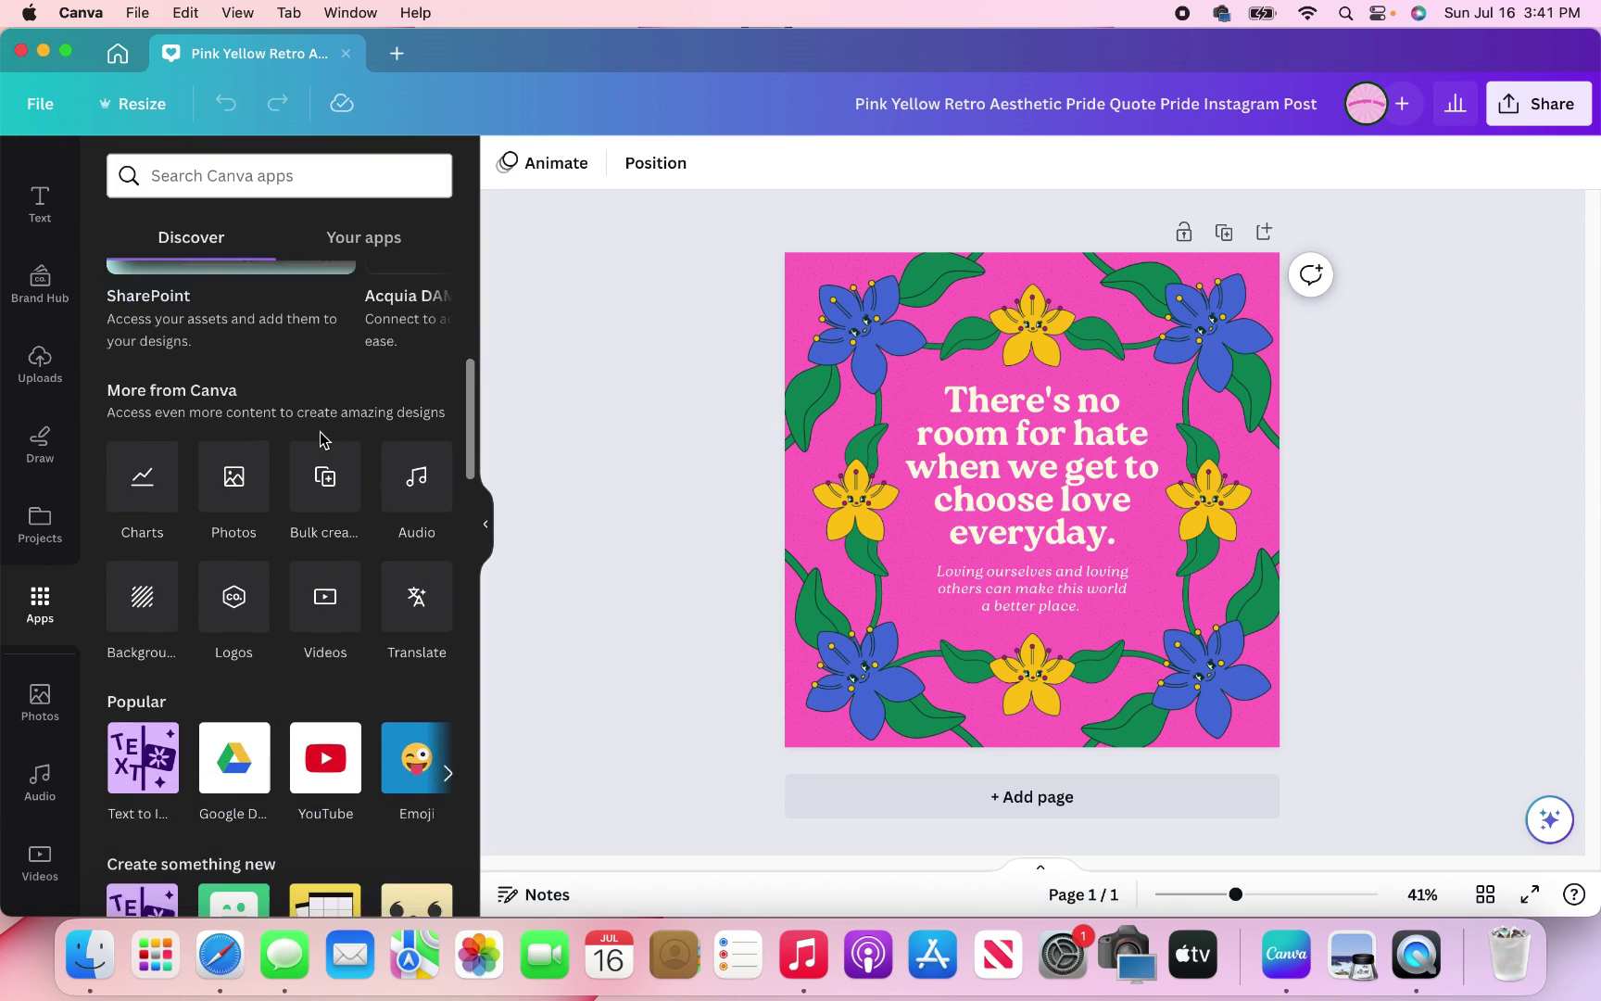
scroll(320, 438, down, 2)
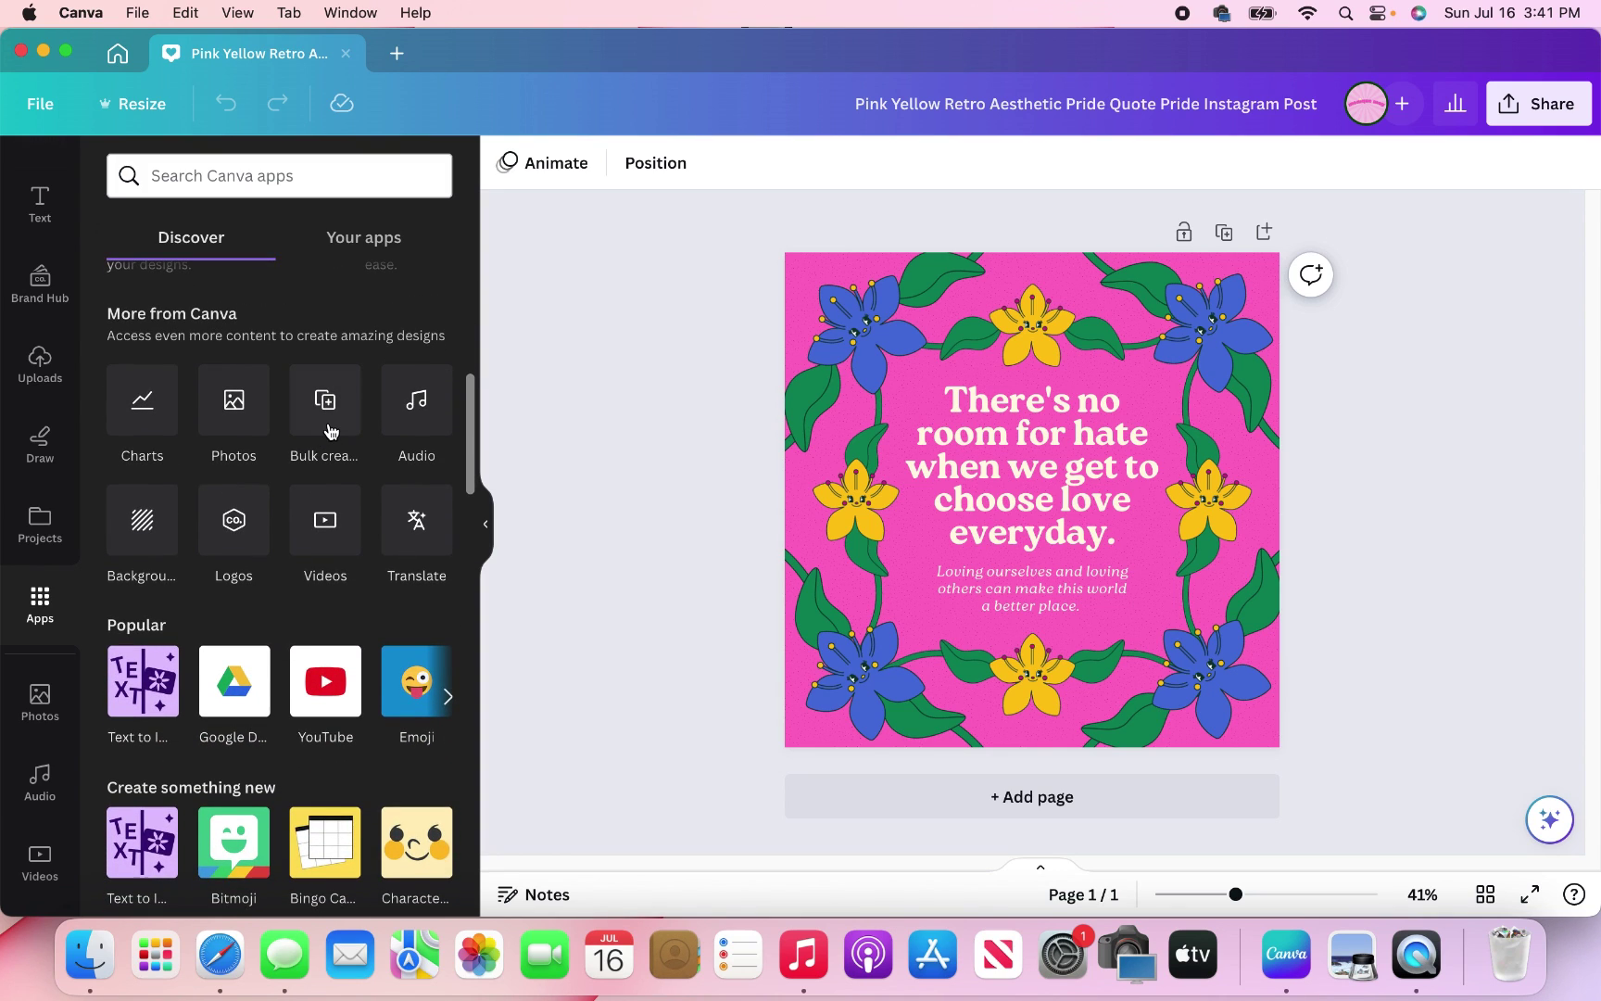
Launch the Bulk create tool from More from Canva
click(319, 406)
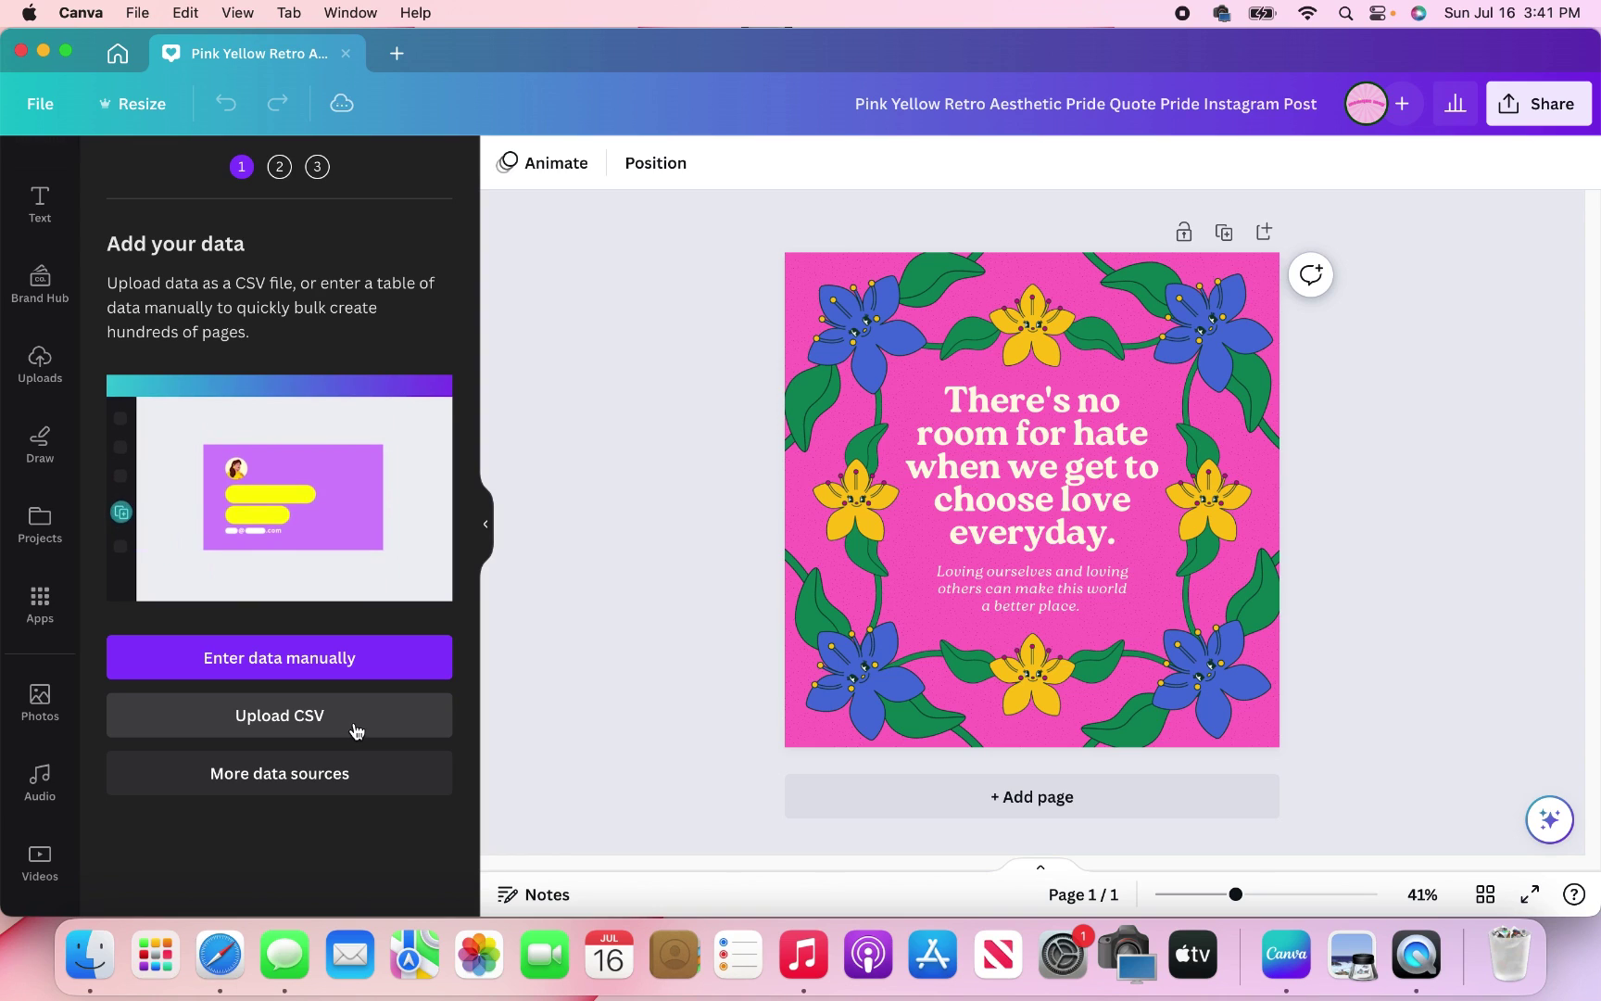
Choose manual data entry and delete the Email column from the table
click(352, 666)
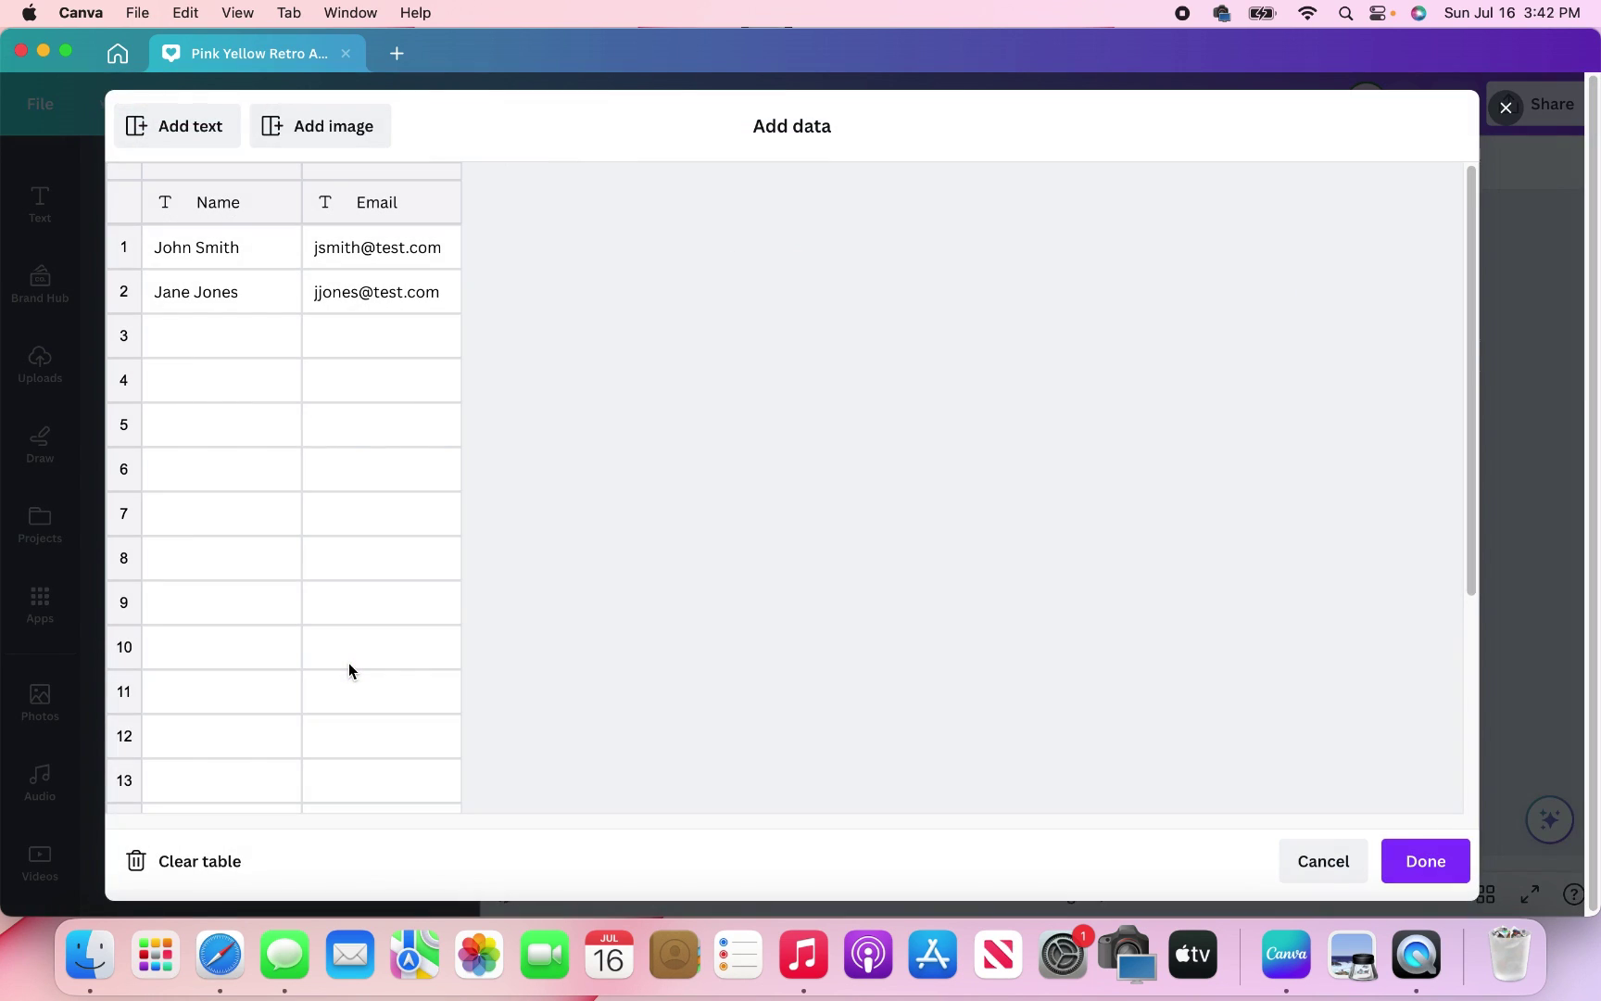
click(362, 208)
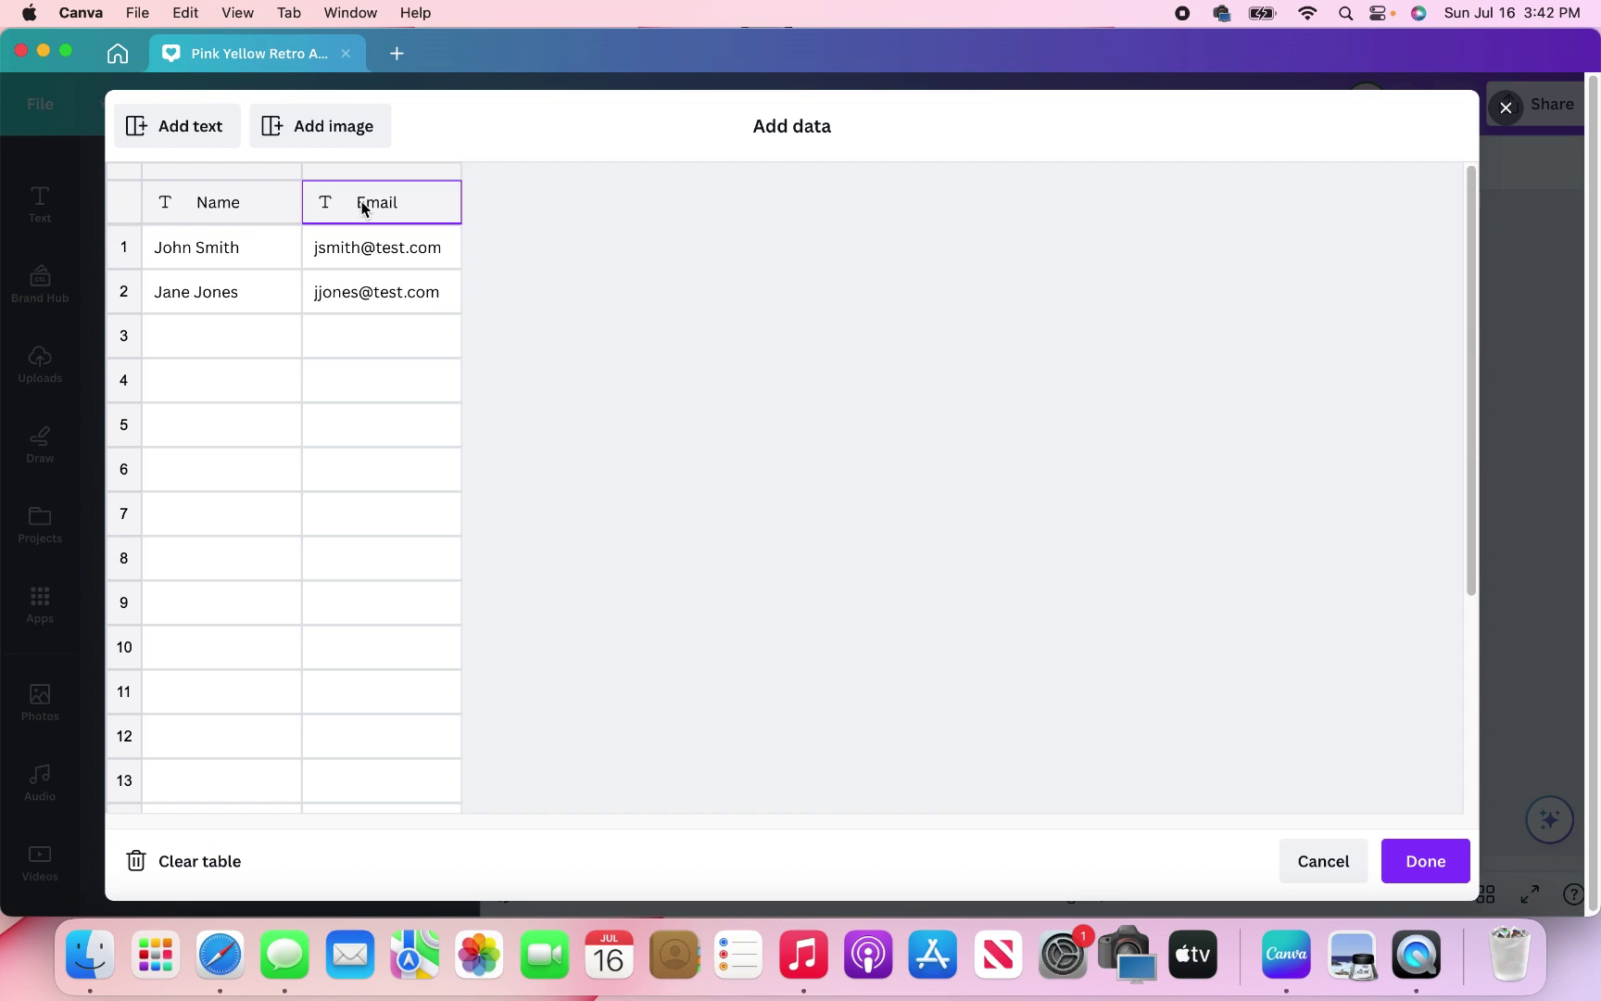
right_click(362, 208)
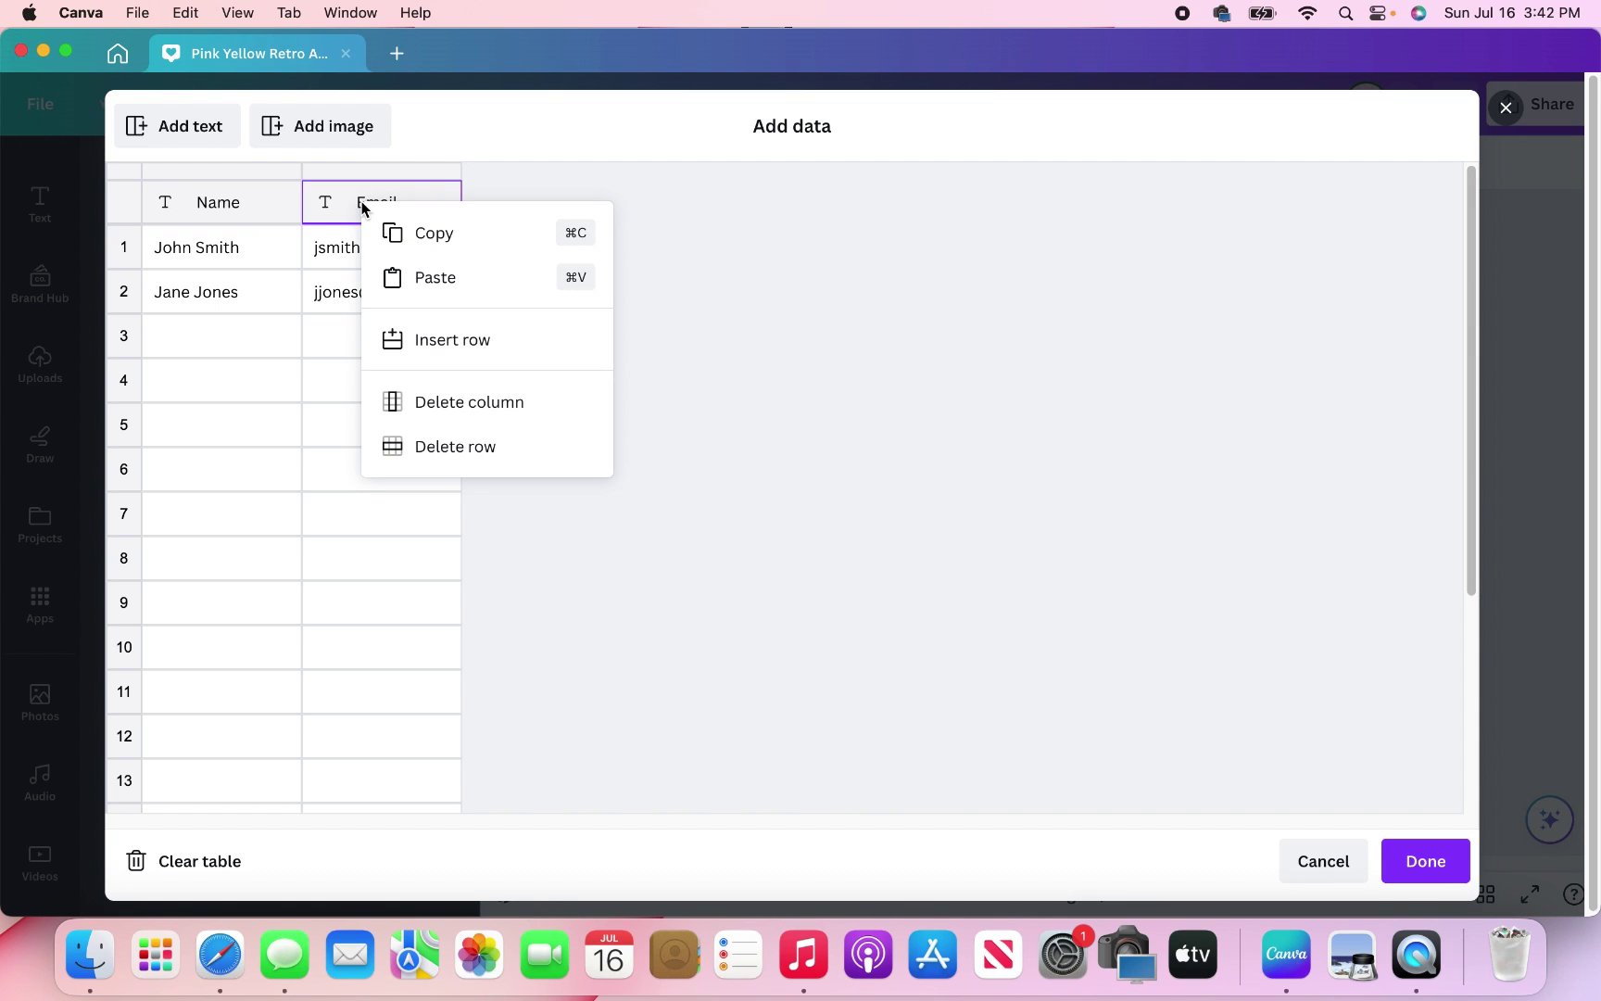
click(470, 404)
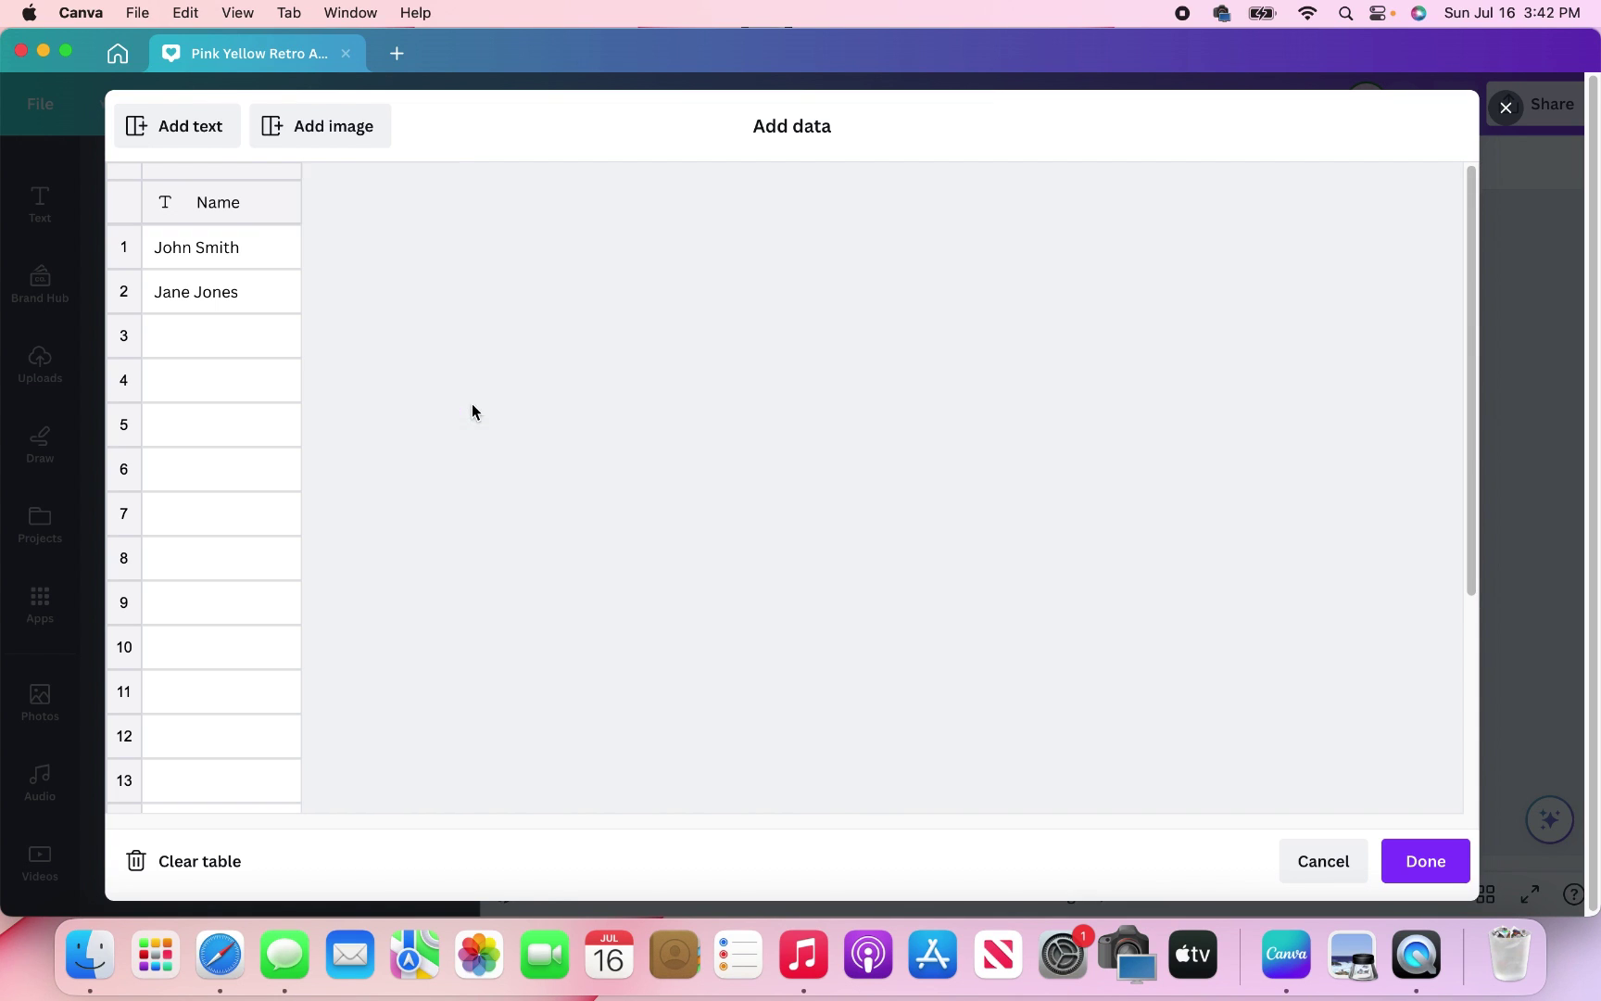
Paste the ten quotes into the Name column, remove the empty first row, and confirm
click(199, 254)
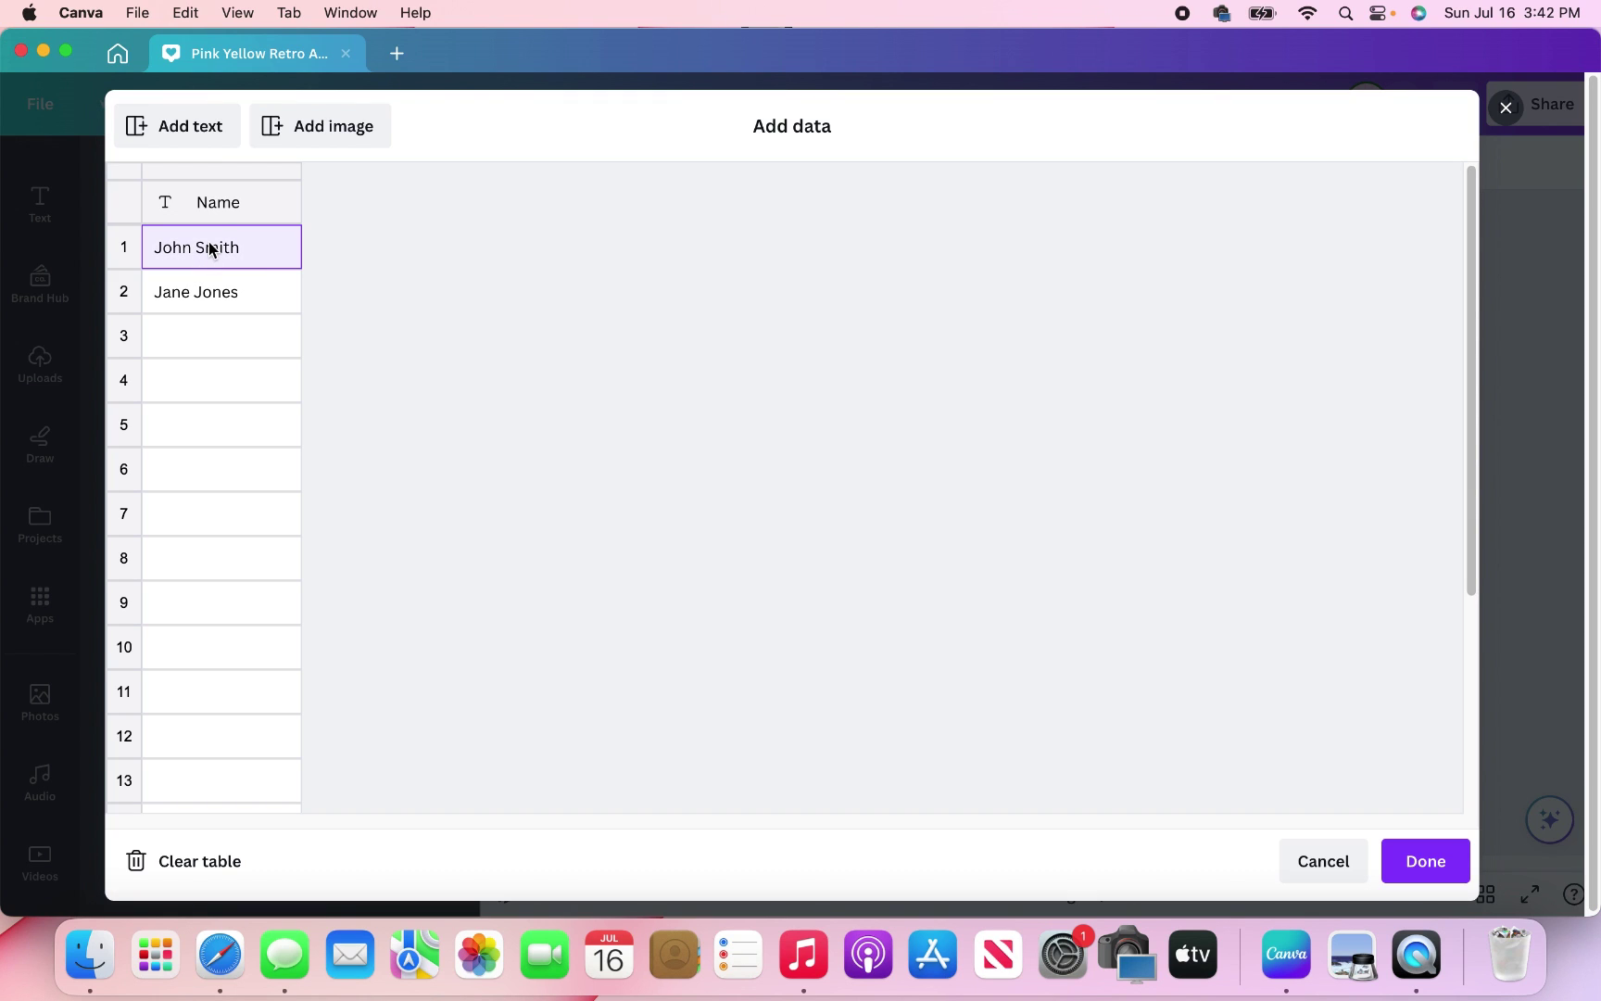
key(super+v)
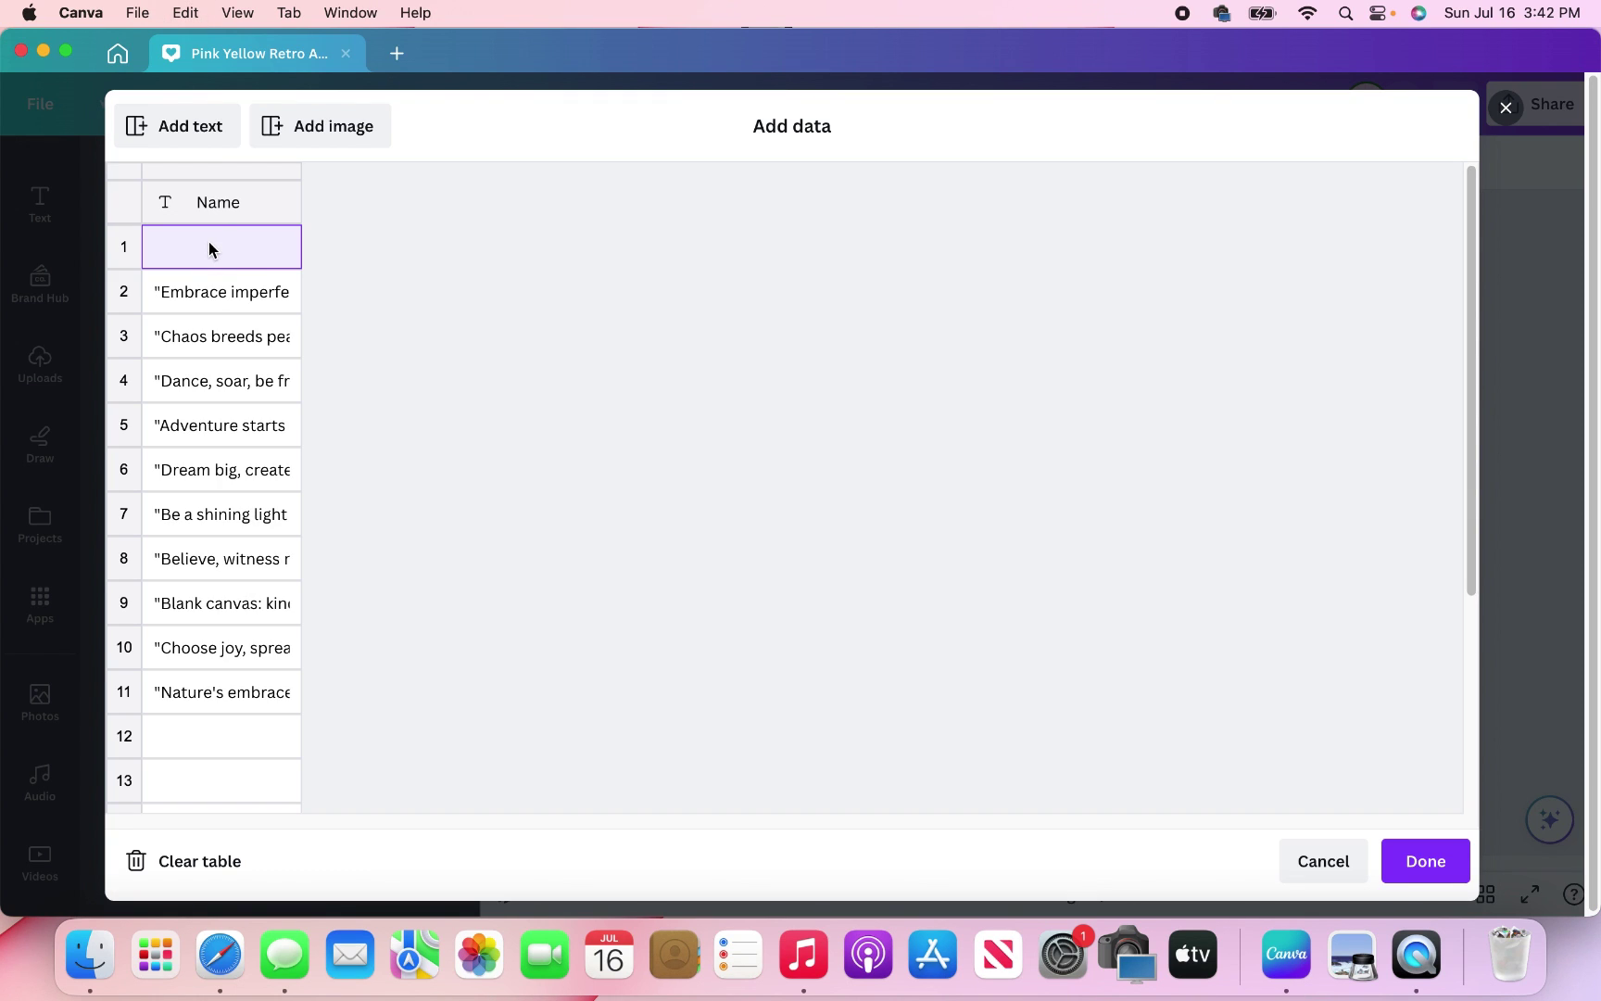
right_click(210, 248)
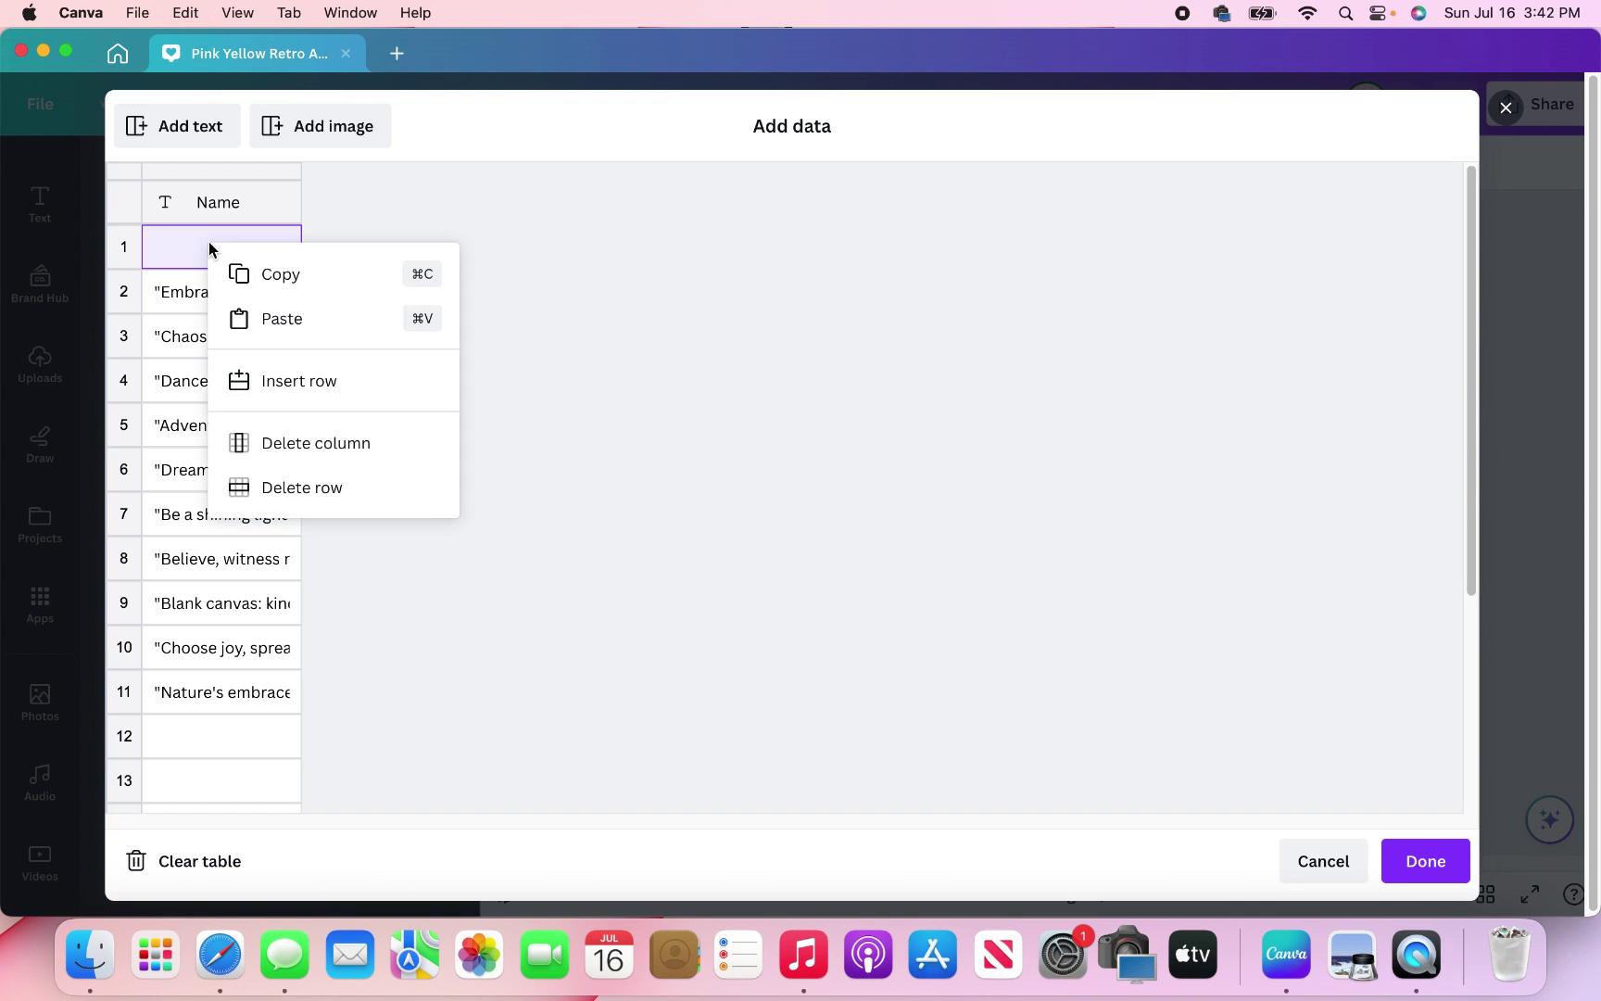
click(344, 485)
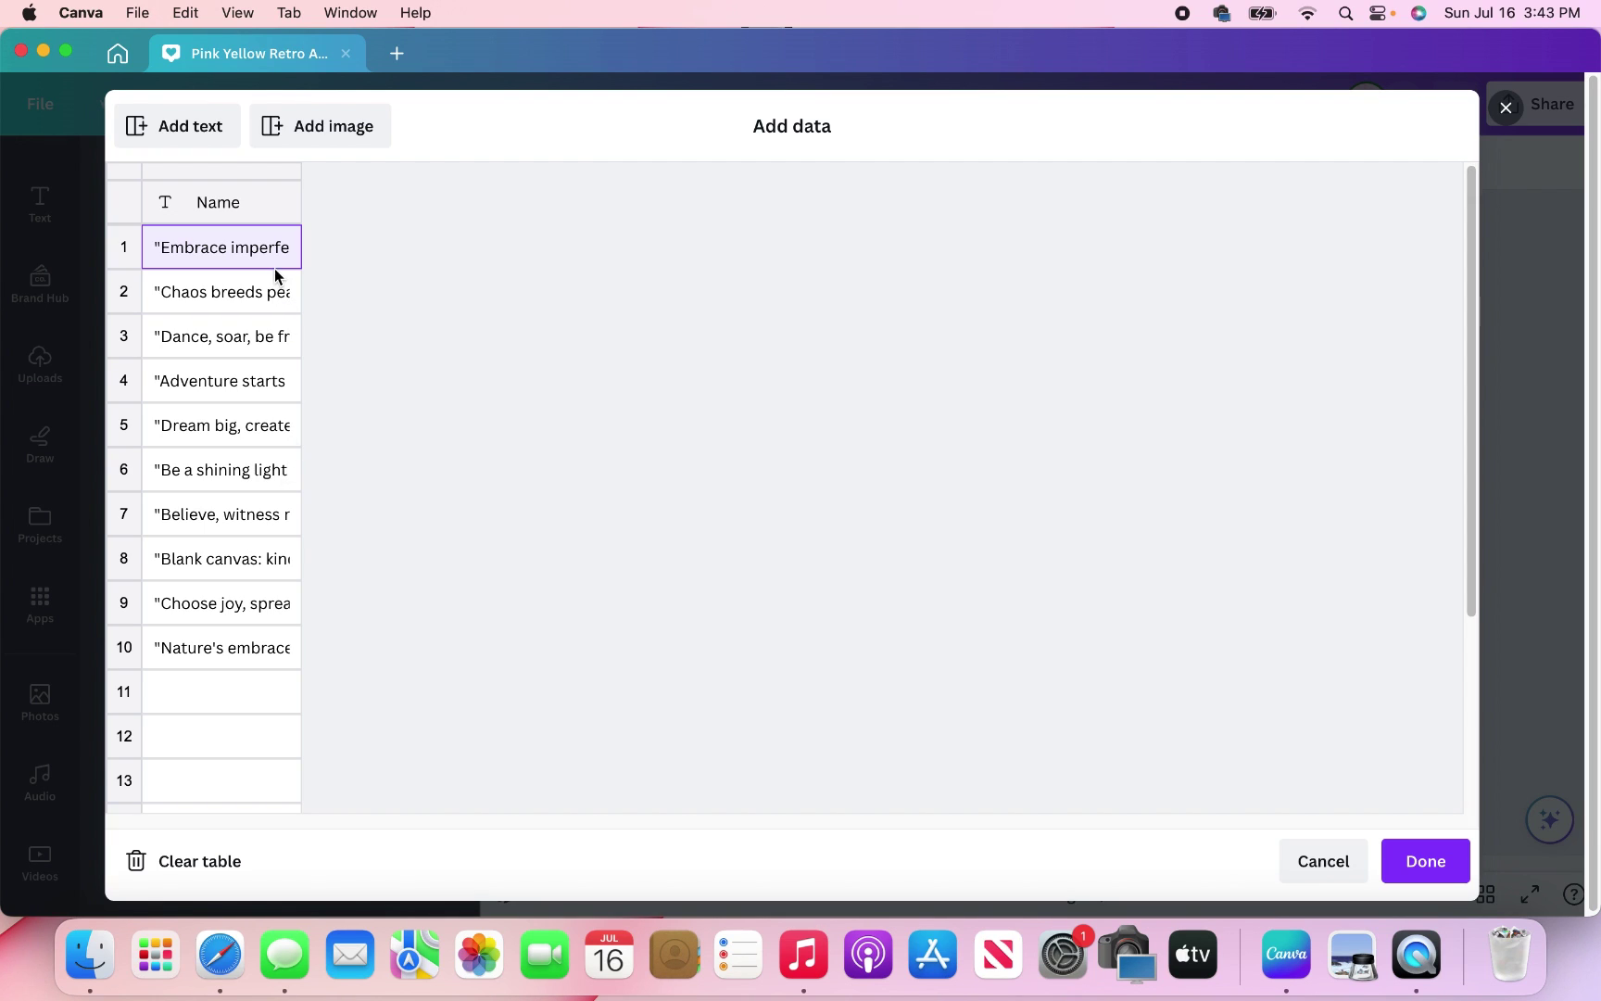
click(1429, 876)
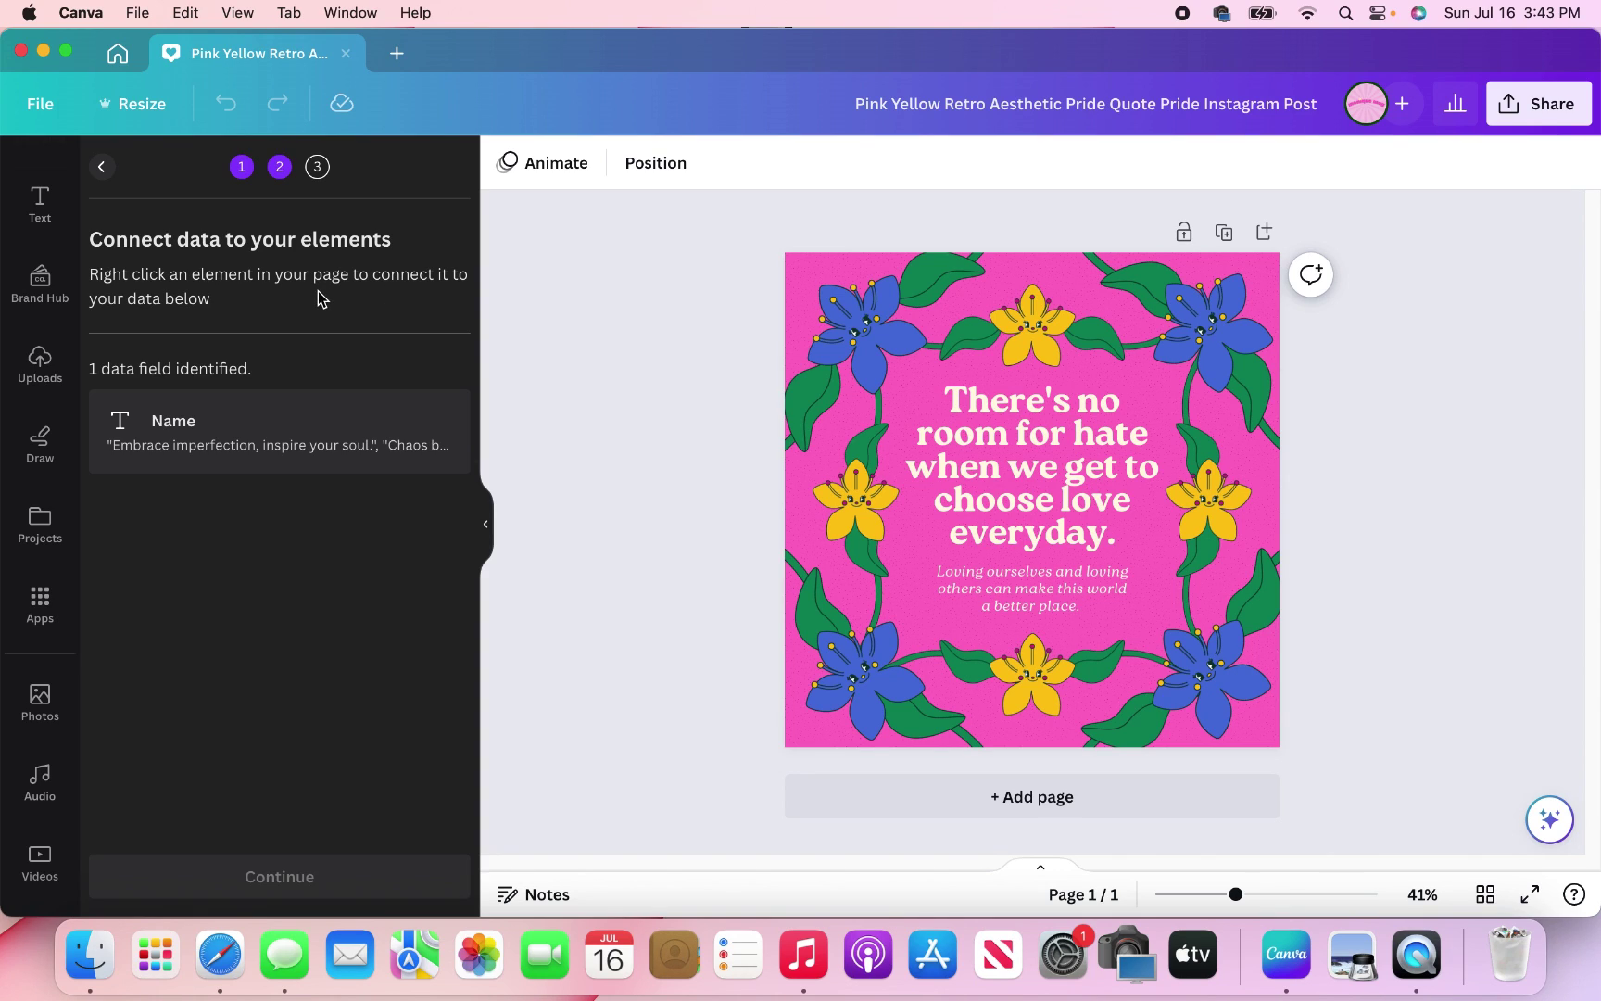
Connect the heading text to the Name field, then continue to apply the data
click(1020, 475)
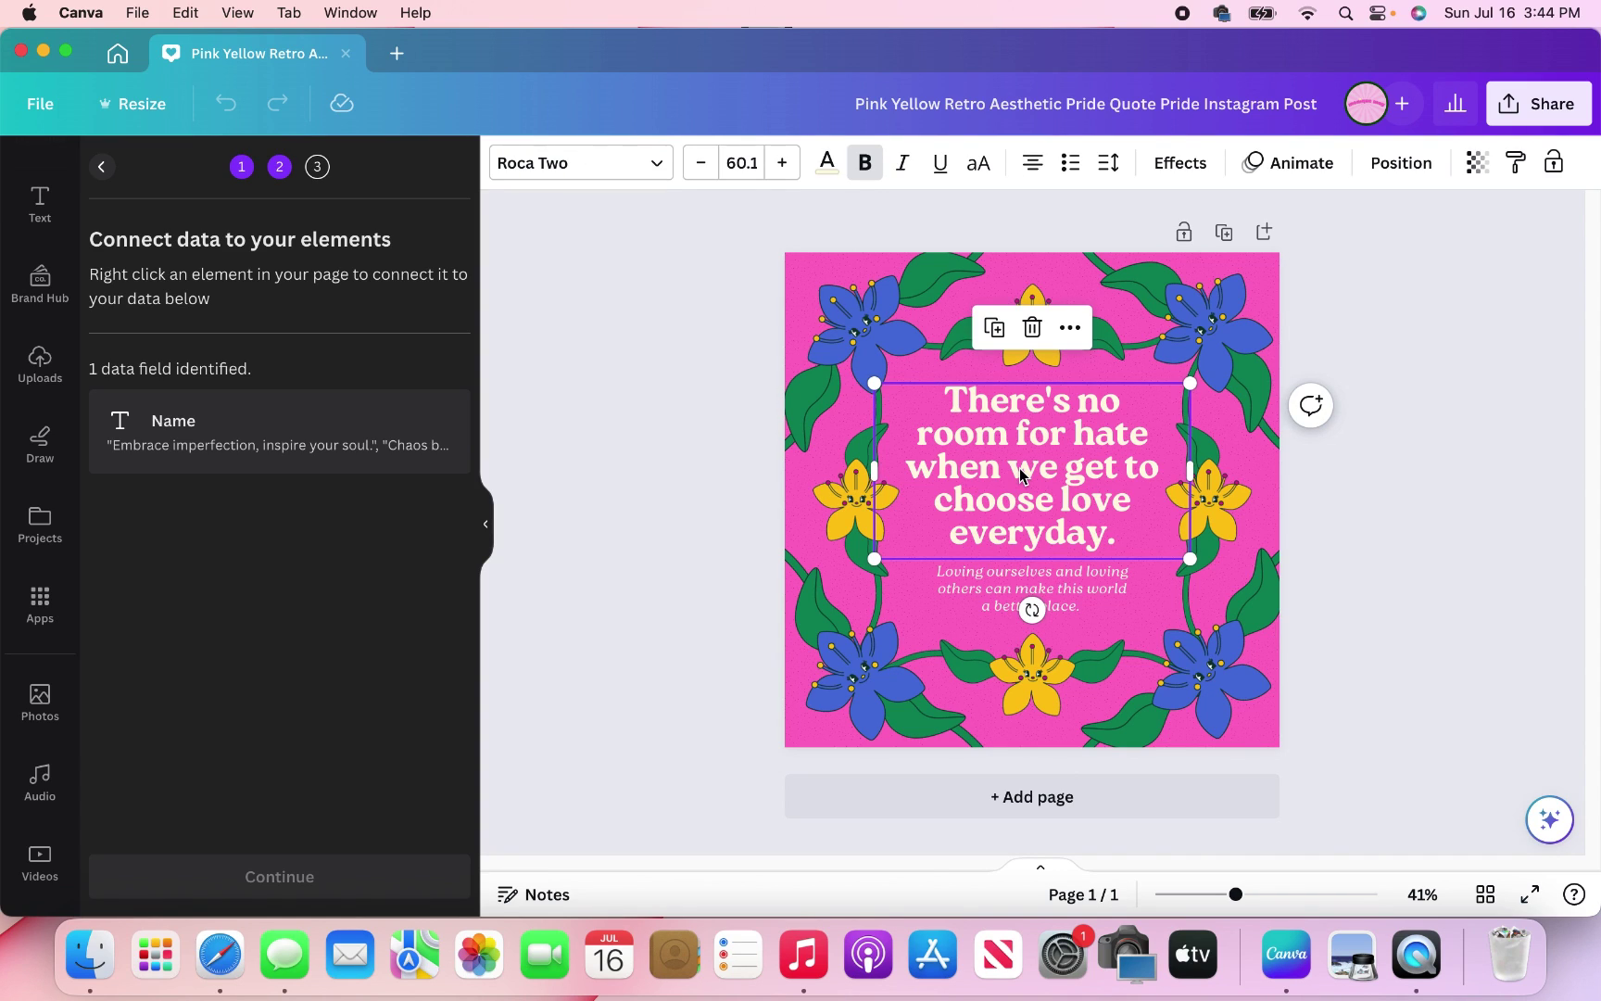
right_click(1021, 476)
mouse_move(1180, 705)
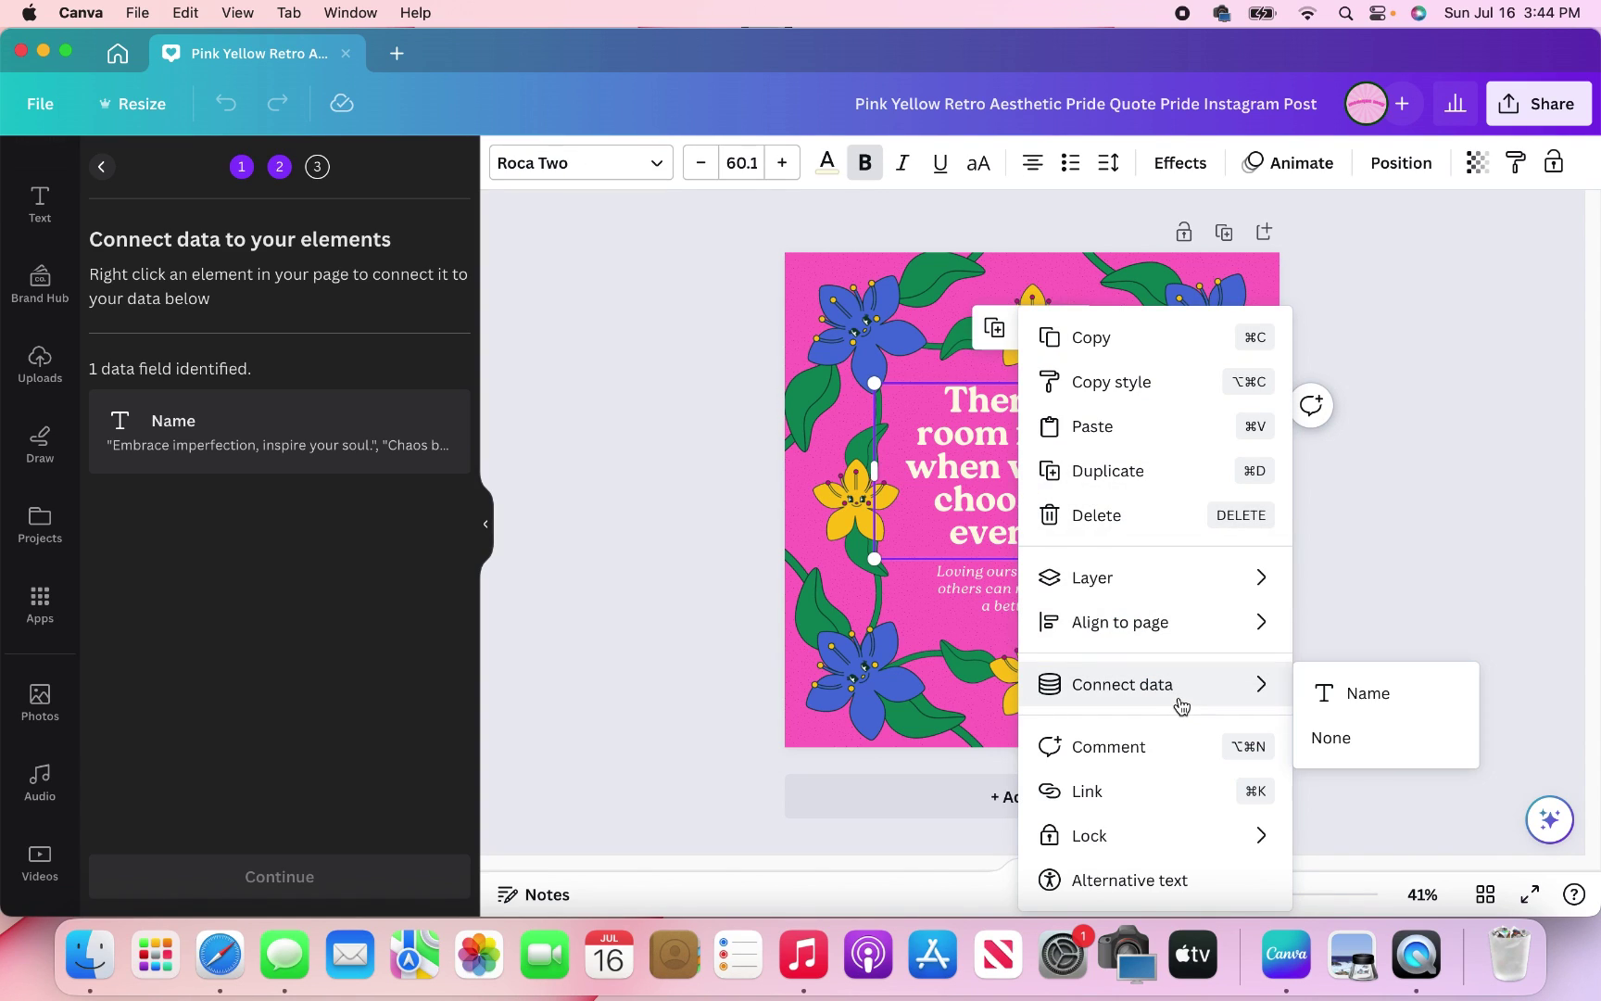
click(1357, 702)
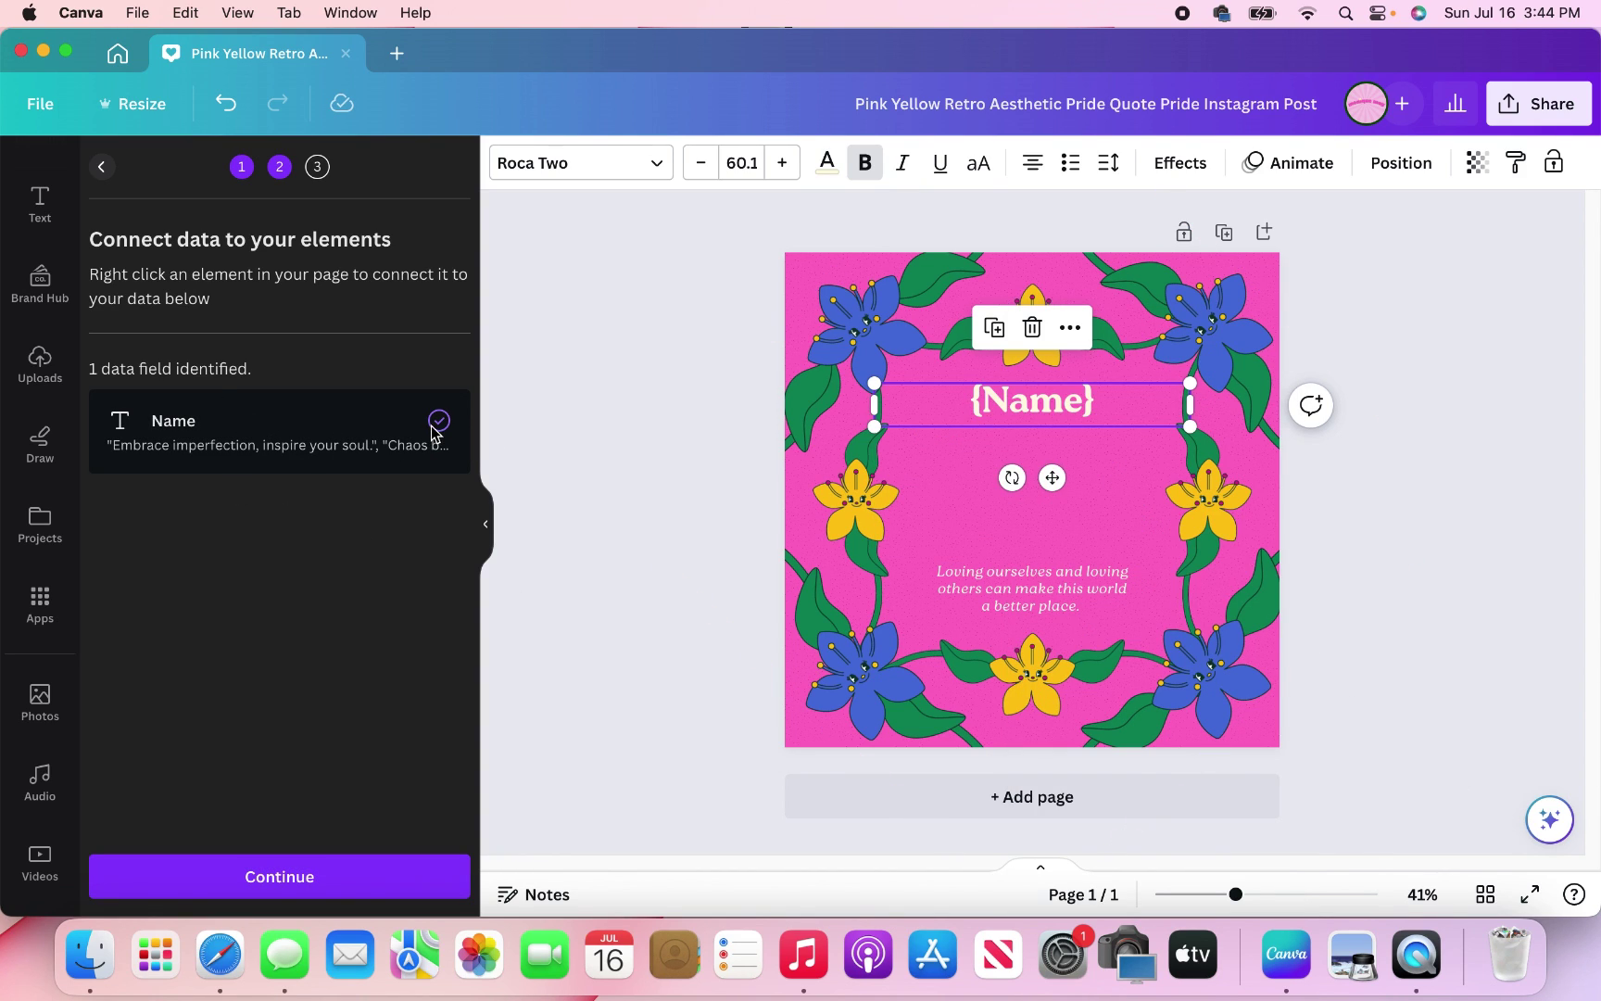
click(311, 878)
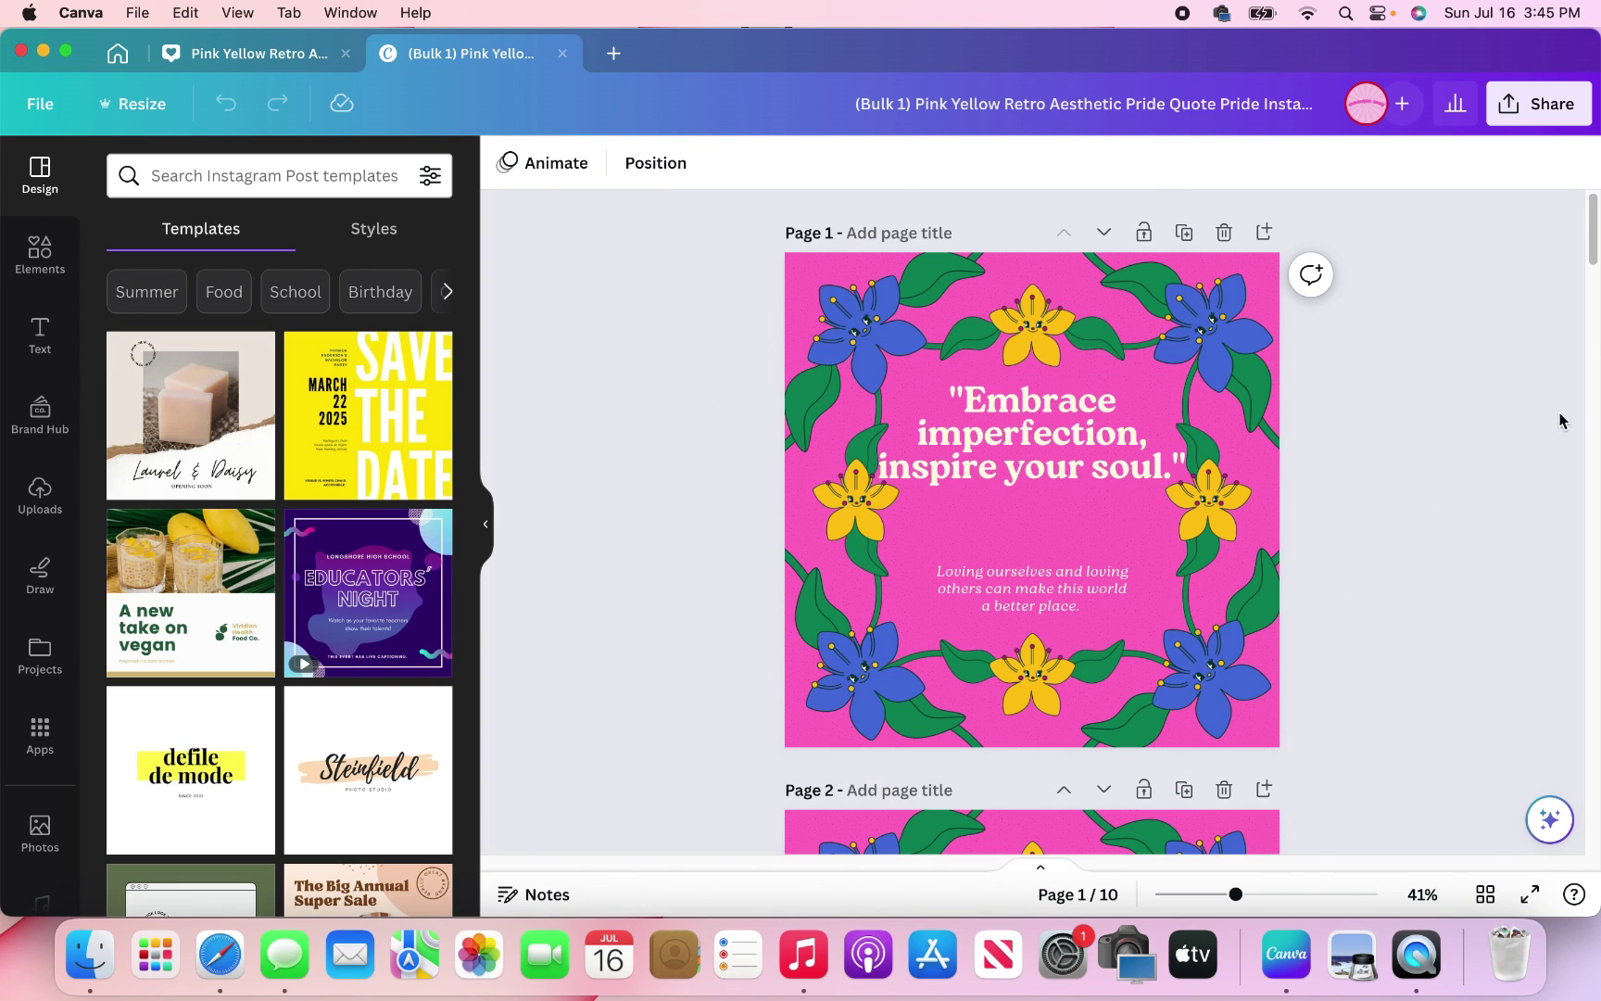
Narrow the page 3 quote box so 'Dance, soar, be free.' wraps onto more lines
scroll(1434, 468, down, 10)
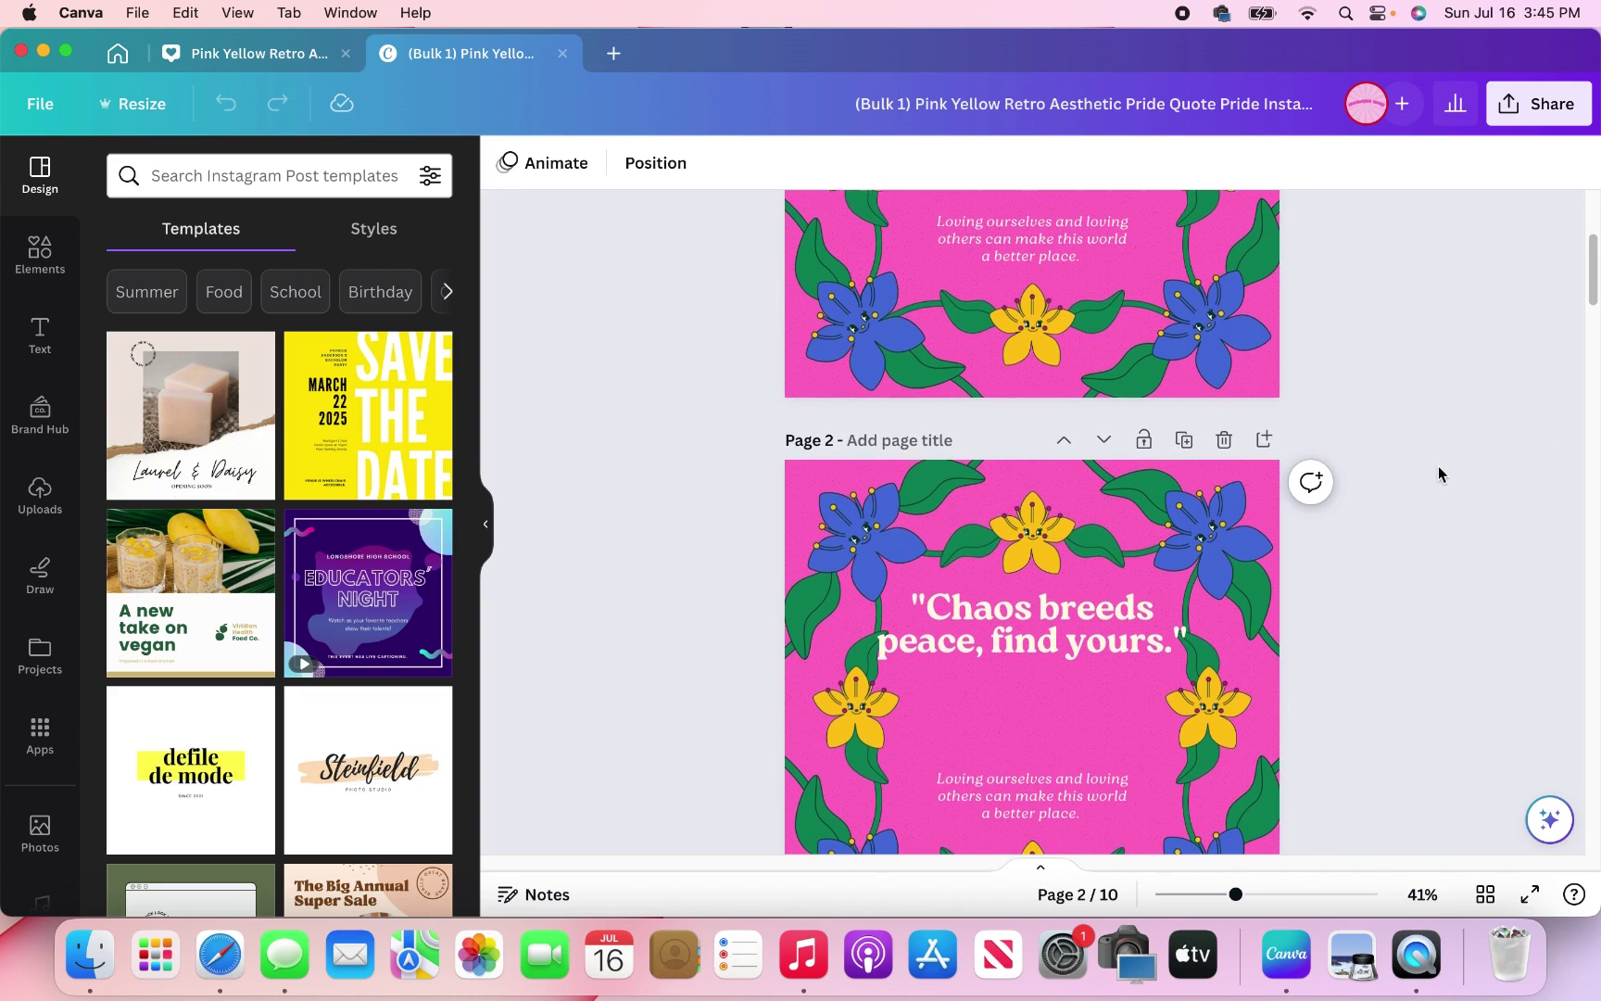
scroll(1441, 472, down, 20)
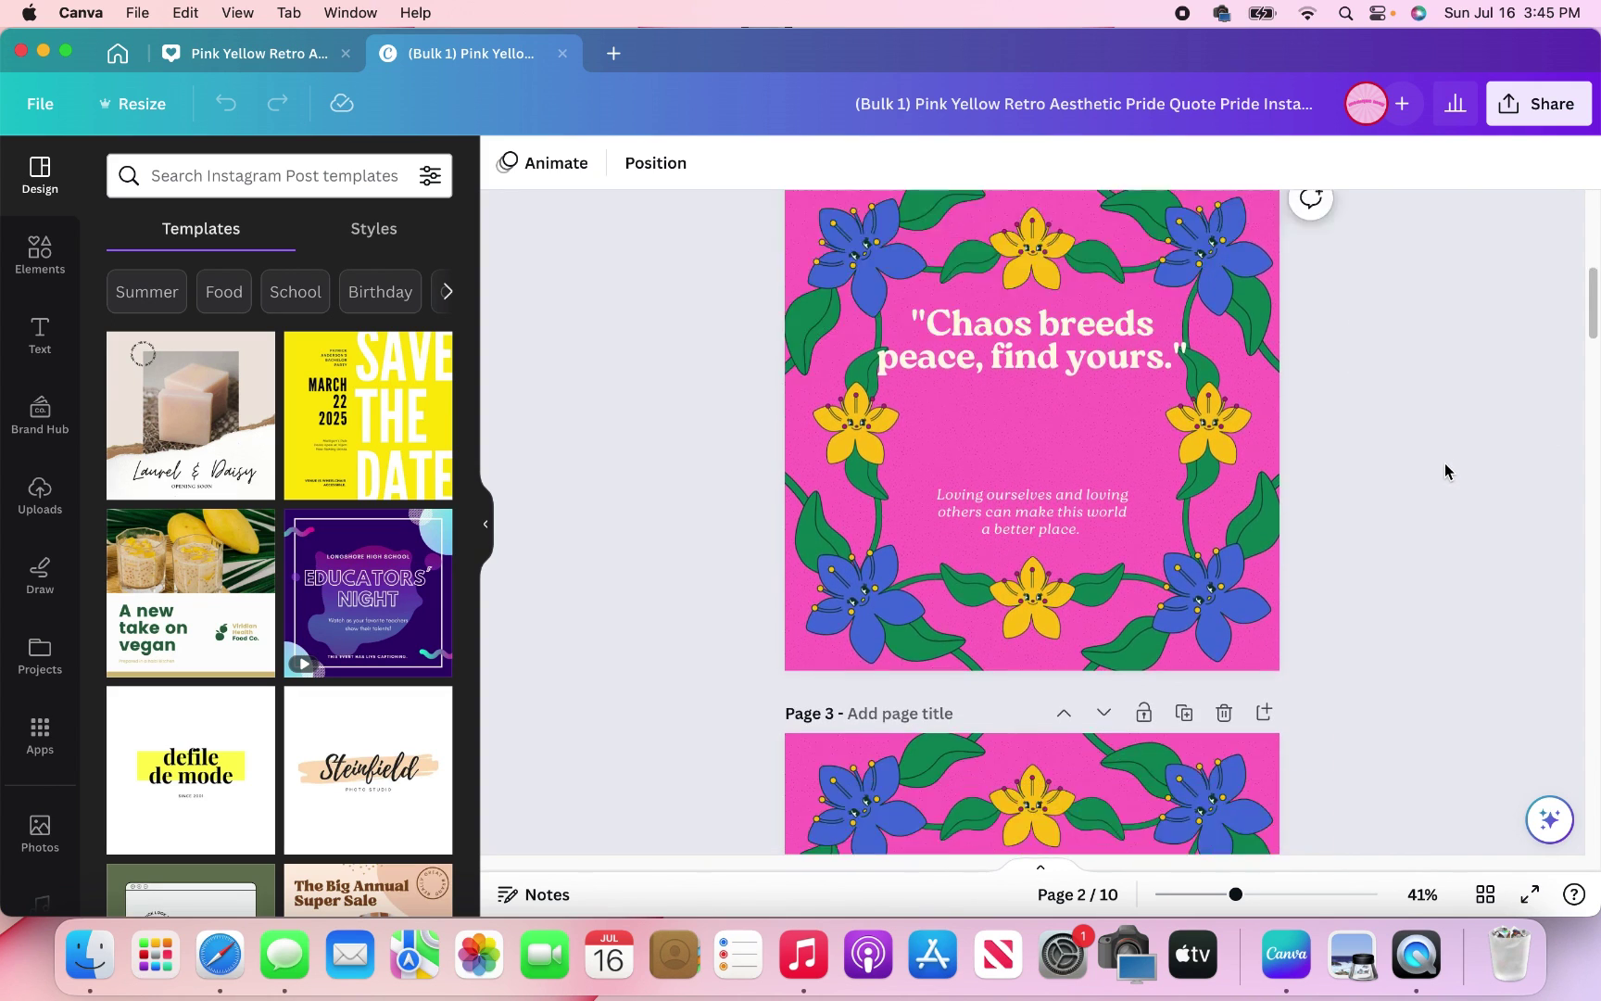
scroll(1444, 463, down, 15)
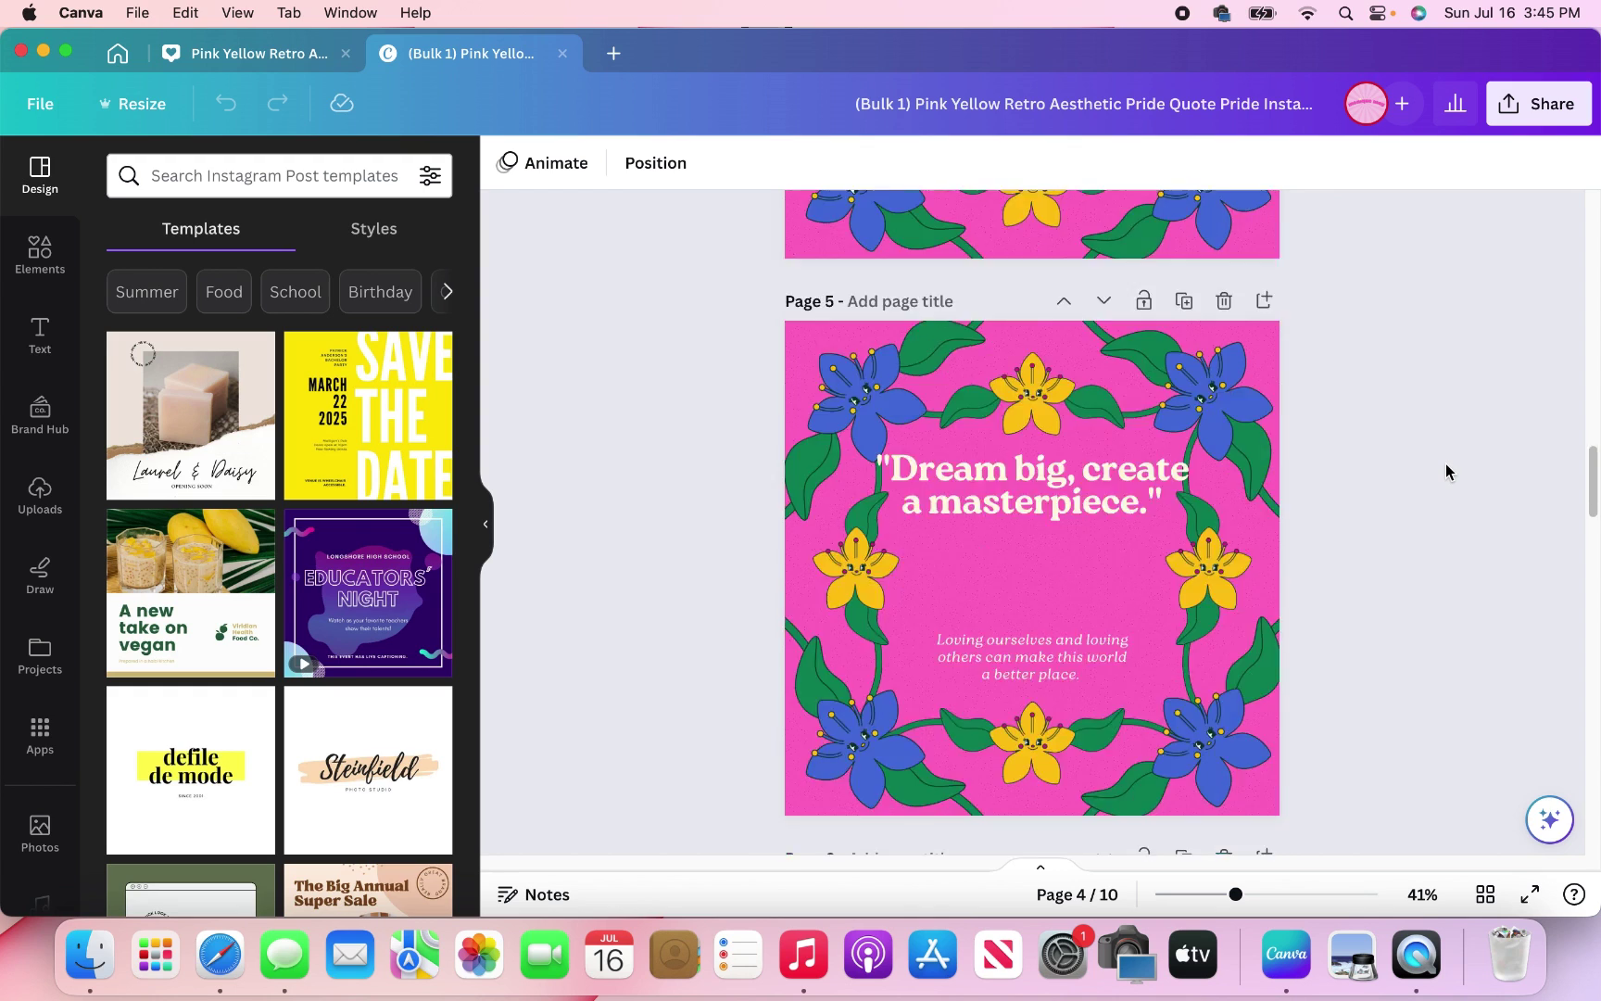
scroll(1446, 463, up, 15)
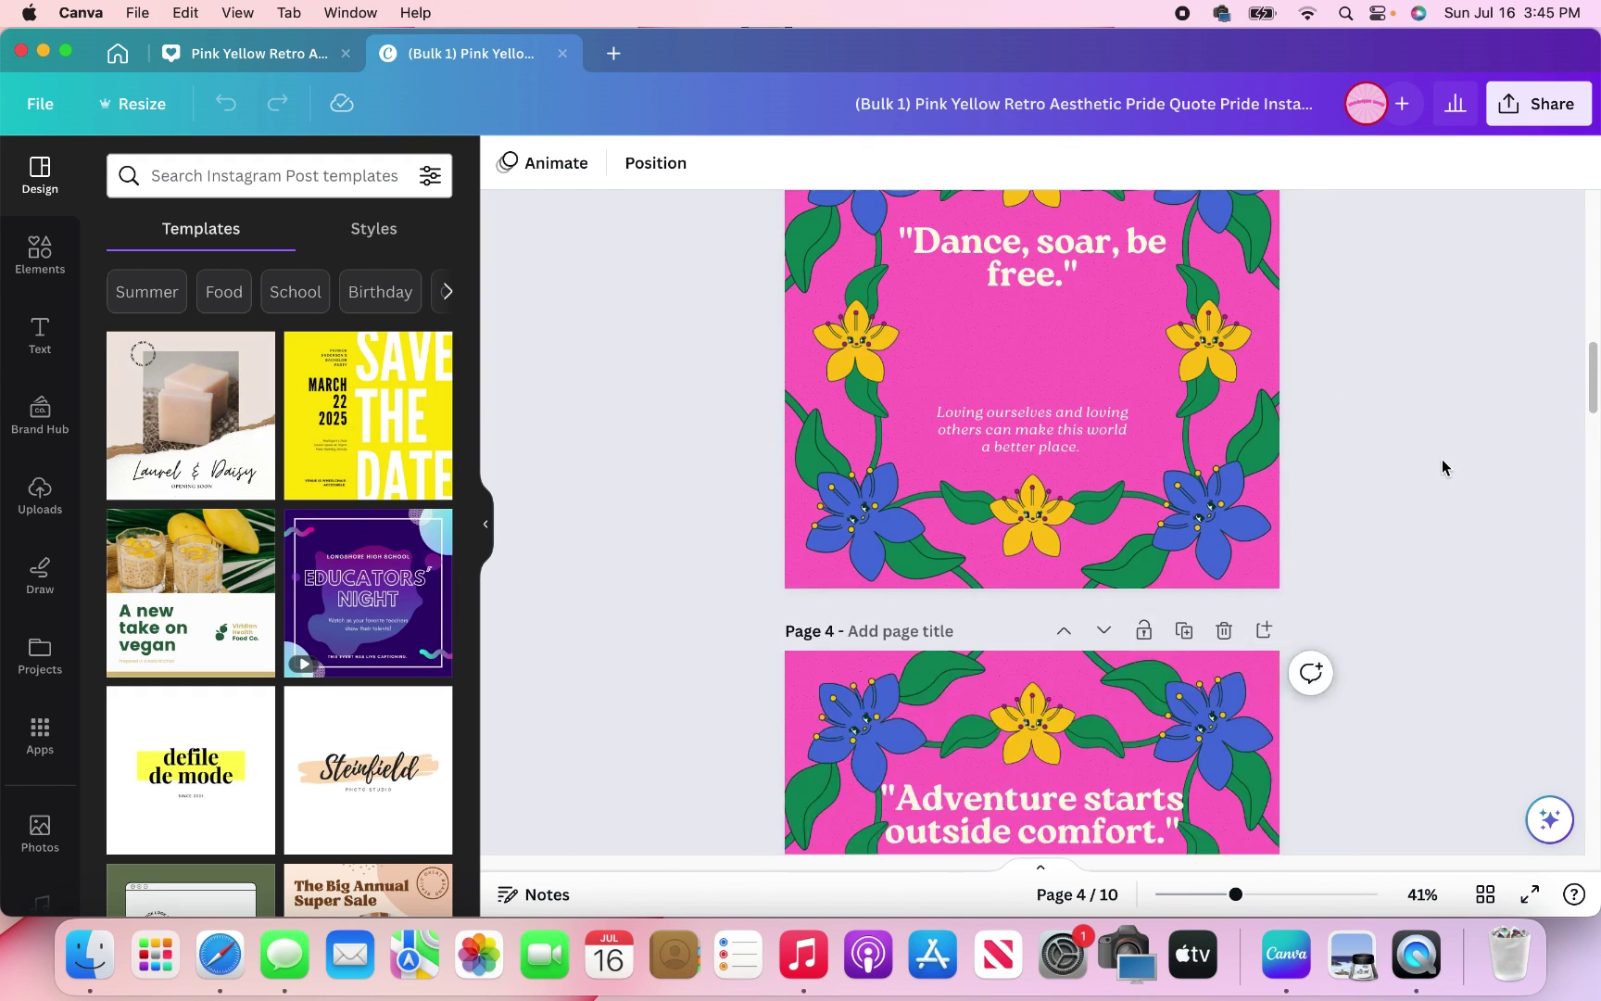
scroll(1440, 458, up, 3)
click(1059, 630)
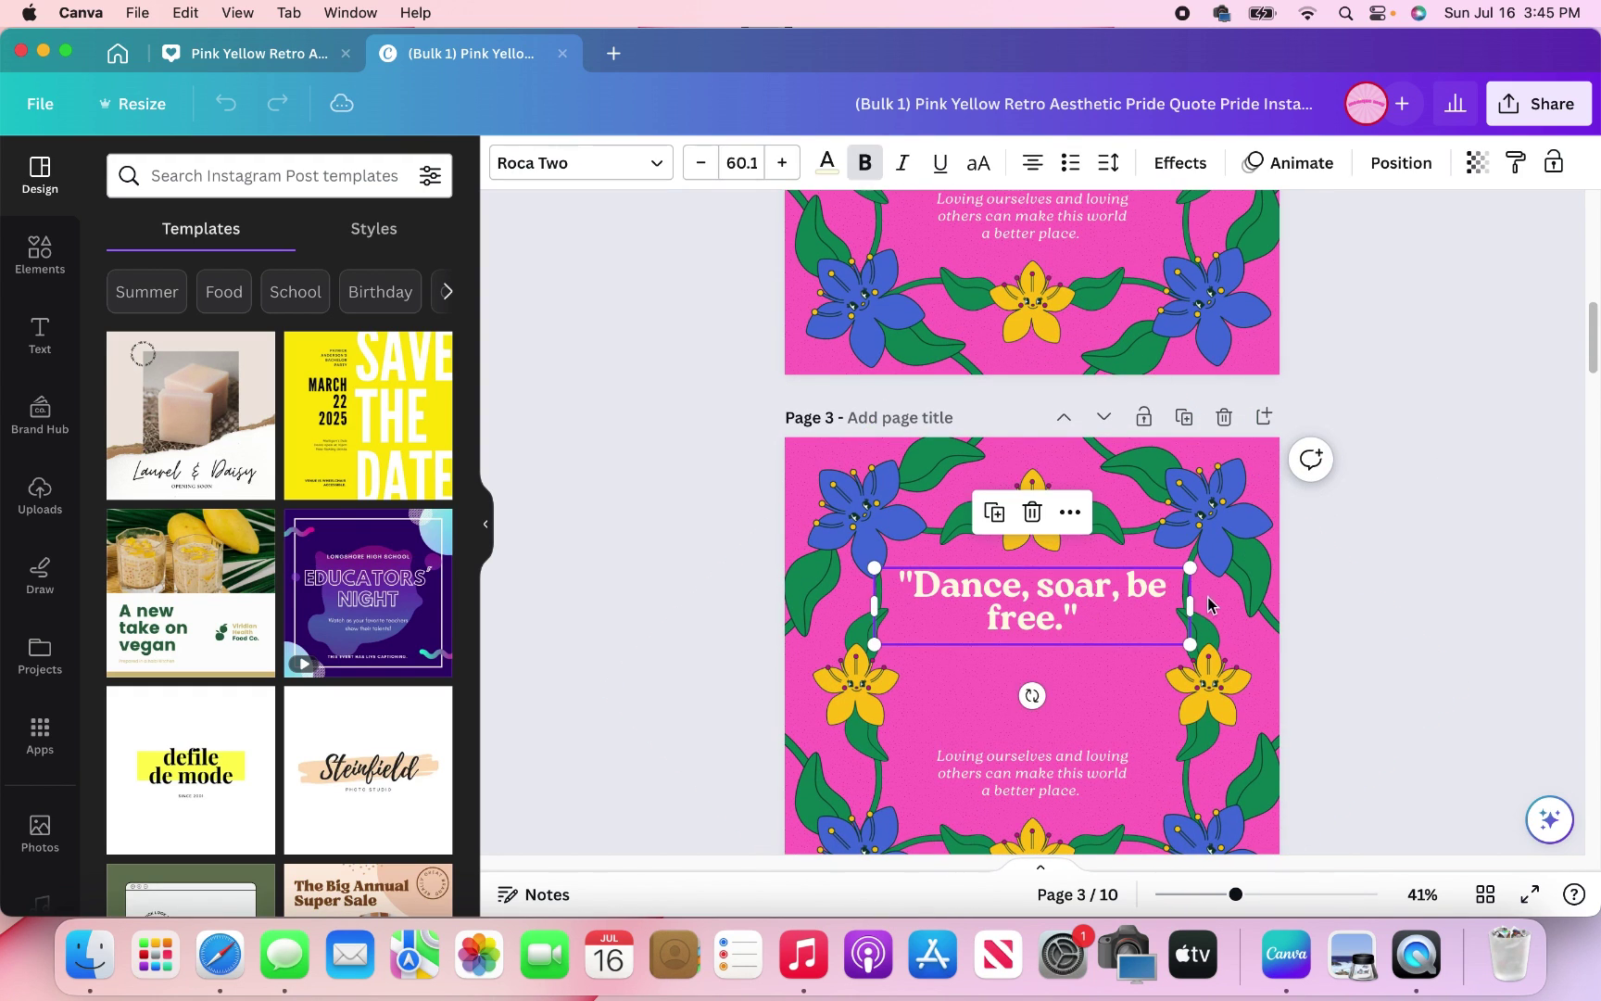
drag(1197, 600, 1071, 648)
Narrow the page 2 quote box and centre it along the guides
scroll(1125, 554, up, 5)
click(1098, 463)
drag(1202, 444, 1147, 480)
drag(1036, 476, 1060, 512)
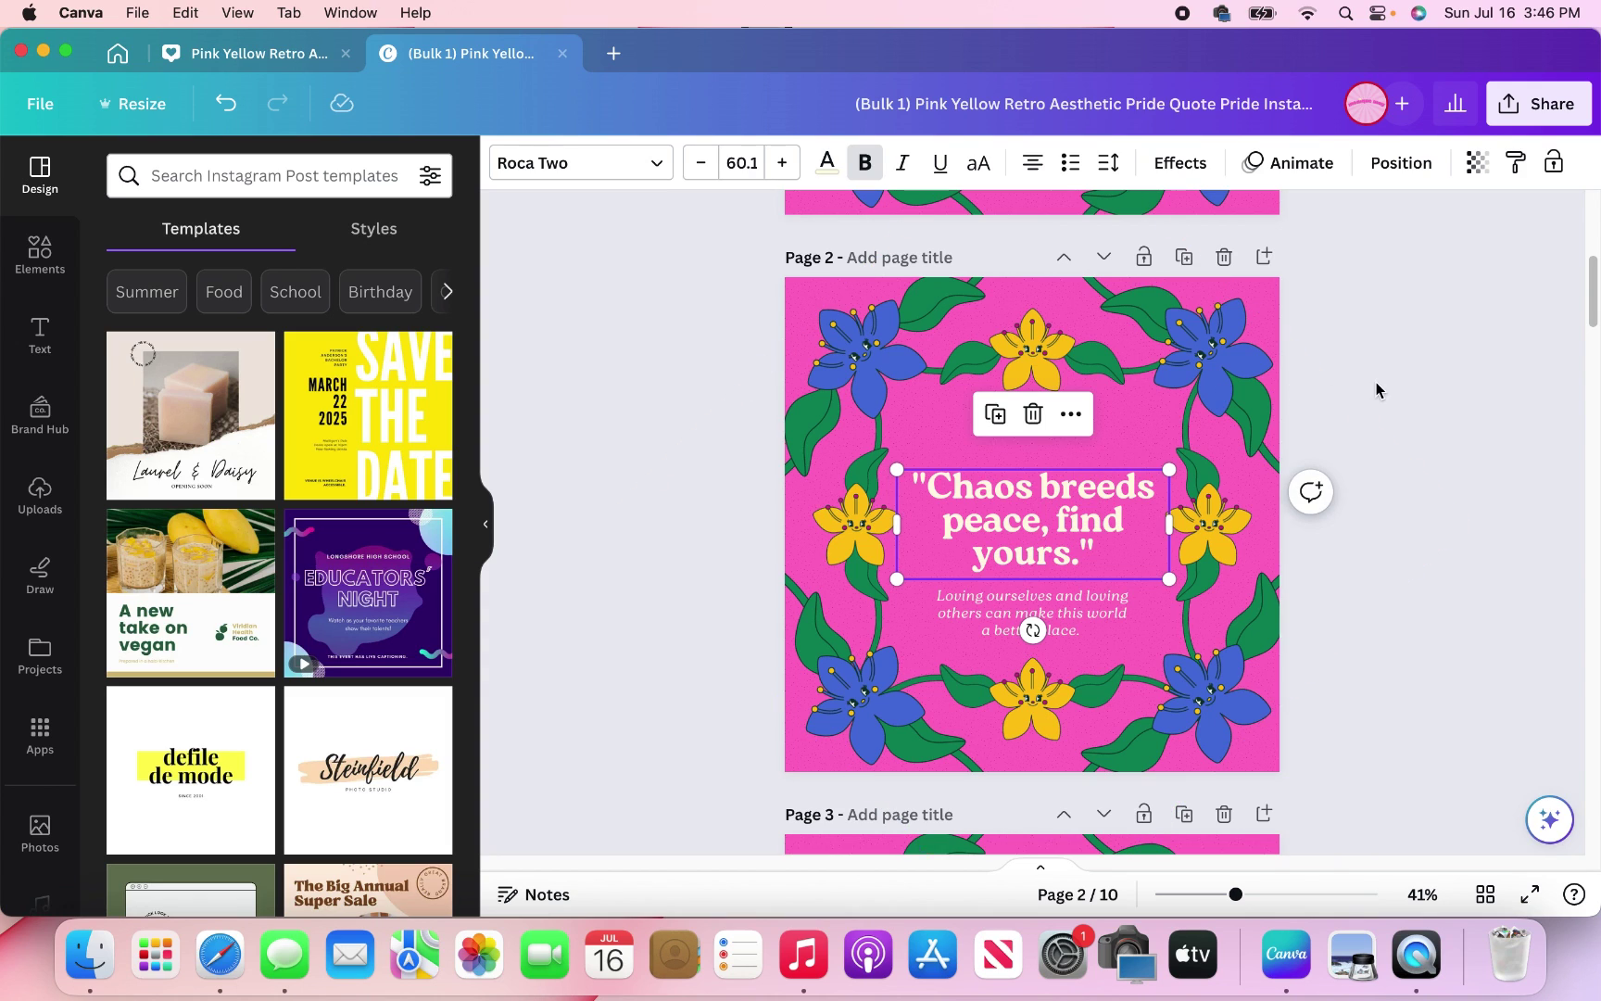
click(1378, 382)
scroll(1437, 300, up, 6)
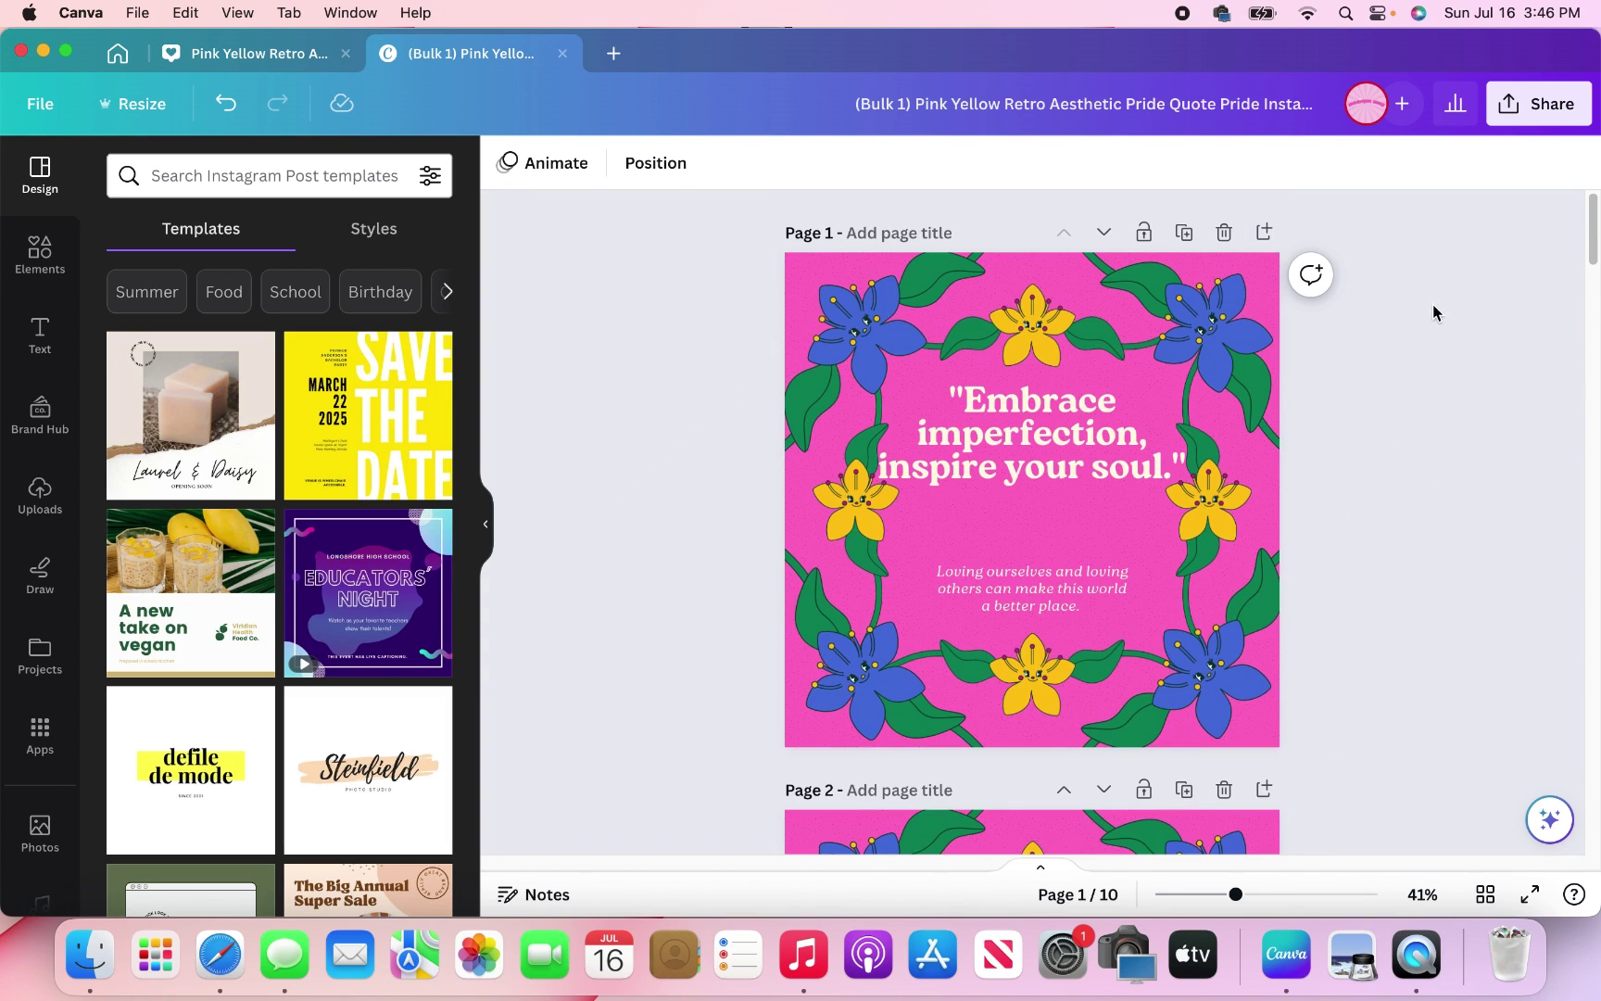